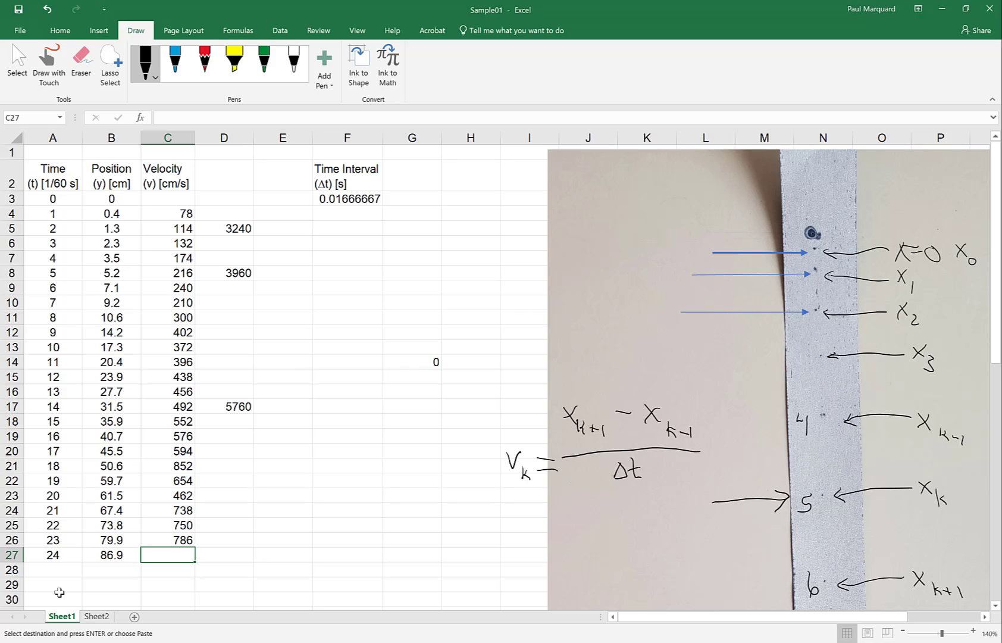
# Step: Draw two ink arrows under columns A and B pointing toward the Sheet1 and Sheet2 tabs
pyautogui.moveTo(66, 565); pyautogui.dragTo(69, 607)
pyautogui.moveTo(98, 566)
pyautogui.mouseDown()
pyautogui.moveTo(98, 605)
pyautogui.moveTo(106, 591)
pyautogui.mouseUp()
# Step: Add a new worksheet after Sheet2 and rename it 'Galaxy'
pyautogui.click(94, 619)
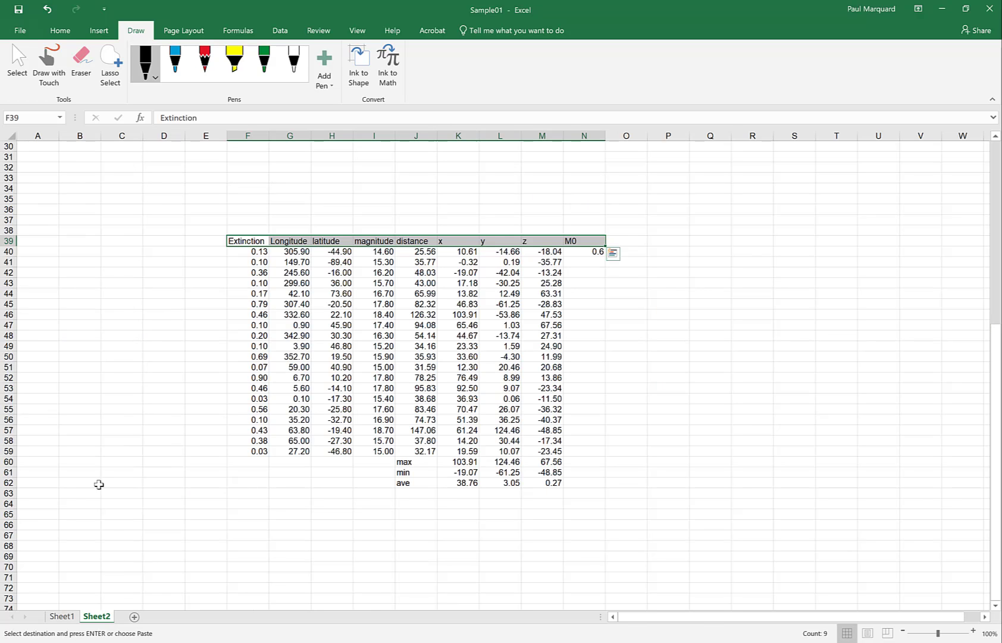
pyautogui.click(207, 221)
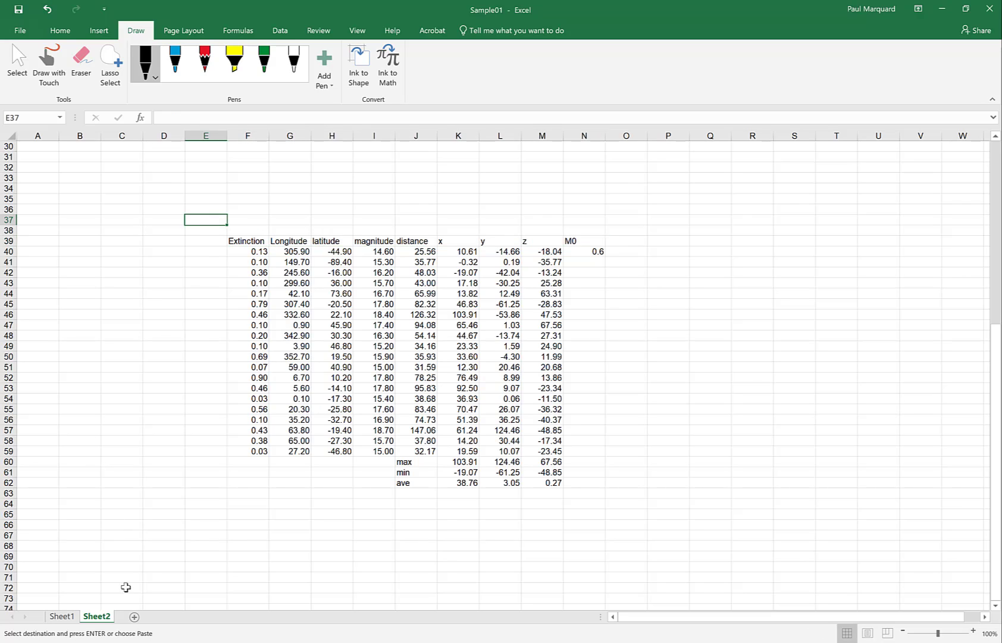
pyautogui.click(136, 618)
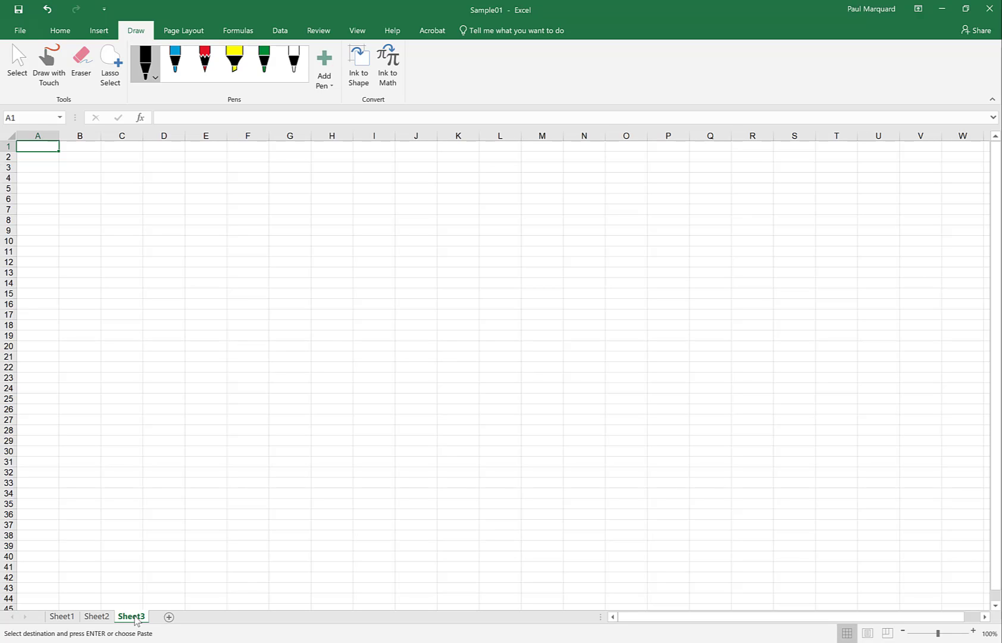
pyautogui.doubleClick(132, 616)
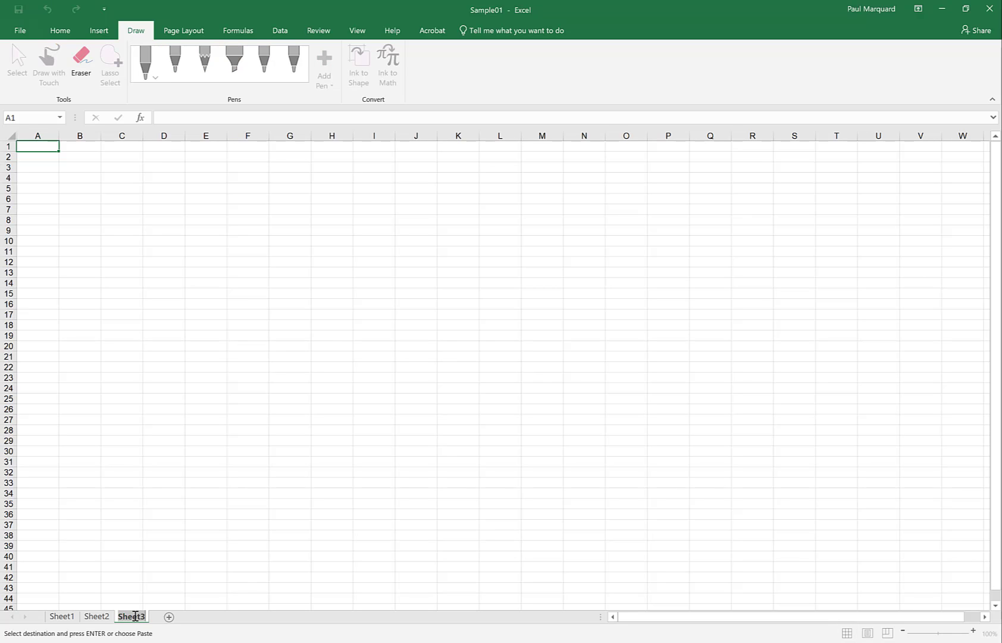
pyautogui.write('Galaxy')
pyautogui.press('Return')
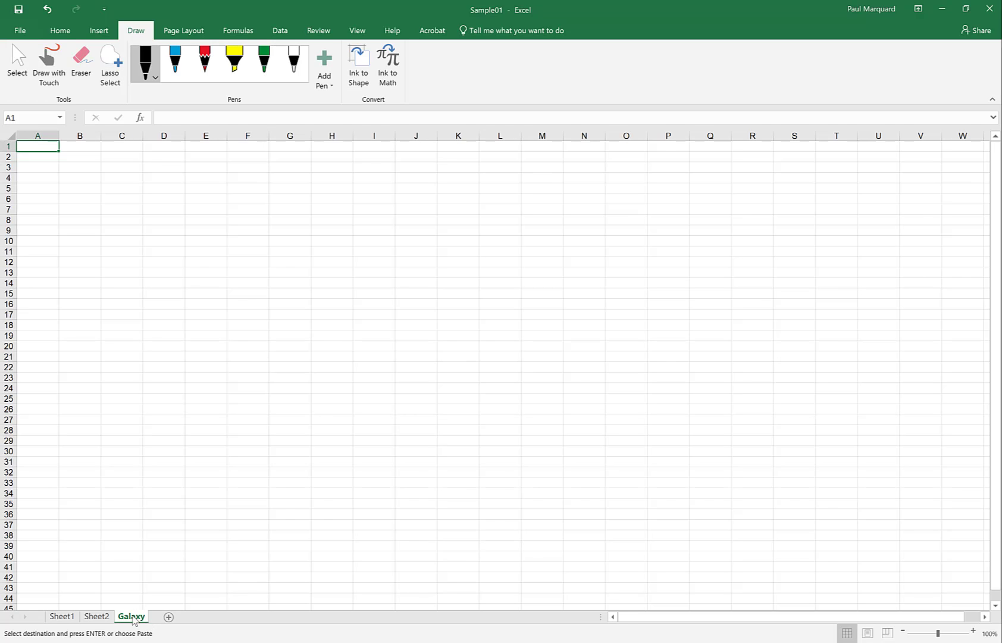
pyautogui.moveTo(131, 620); pyautogui.dragTo(152, 622)
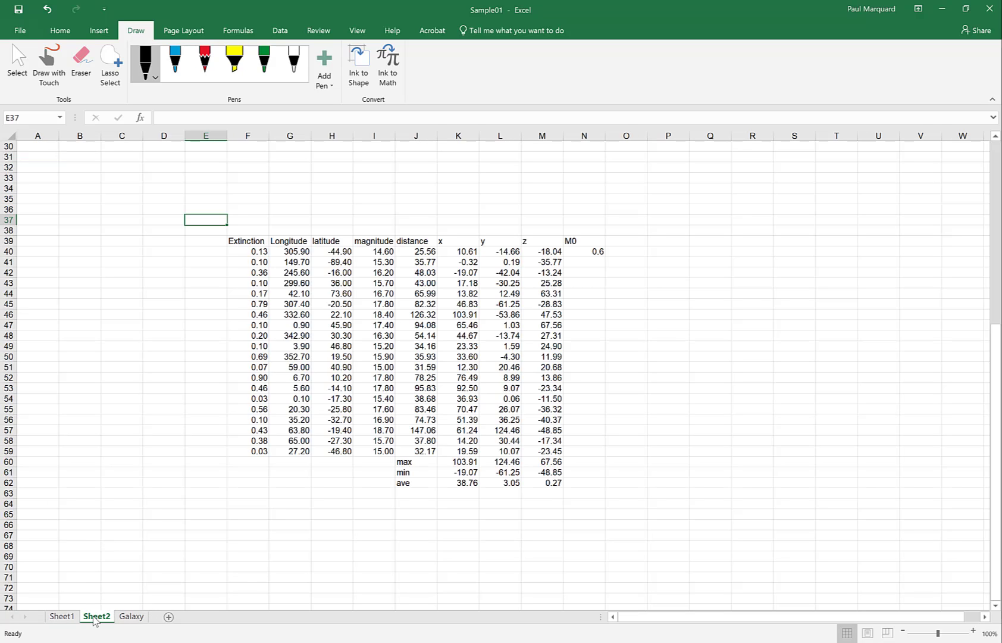
# Step: On Sheet2, select the star table F39:N62 from the Extinction header through the ave row
pyautogui.click(95, 617)
pyautogui.moveTo(245, 239); pyautogui.dragTo(596, 390)
pyautogui.click(588, 452)
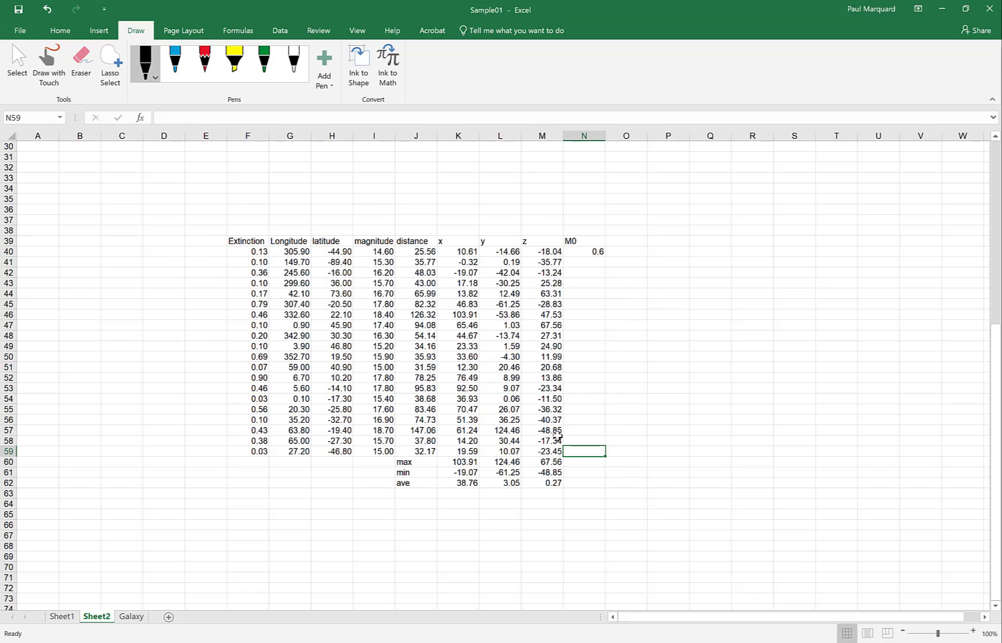
pyautogui.click(540, 430)
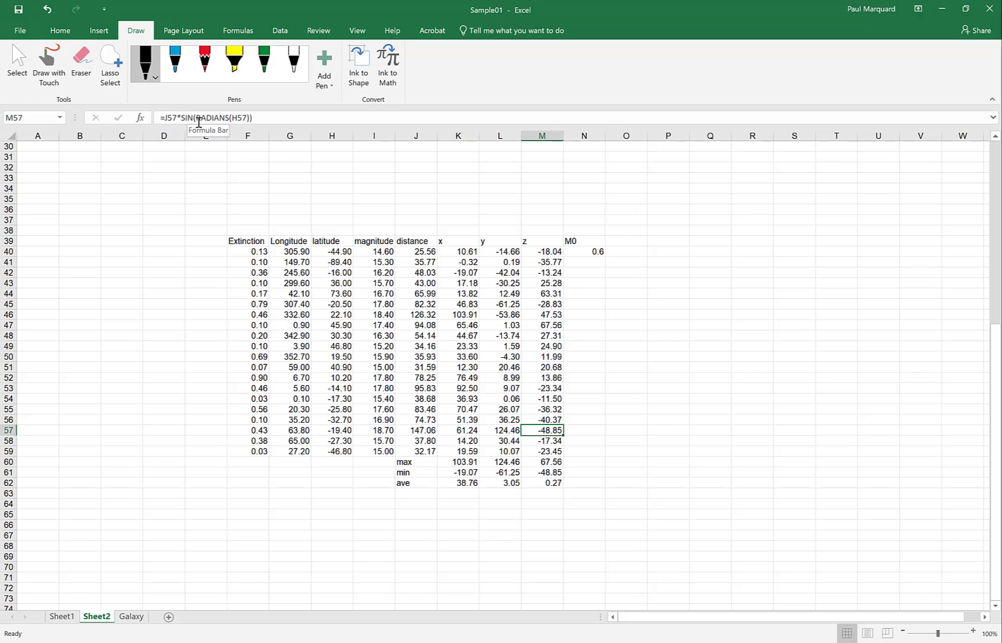
pyautogui.moveTo(259, 241); pyautogui.dragTo(575, 479)
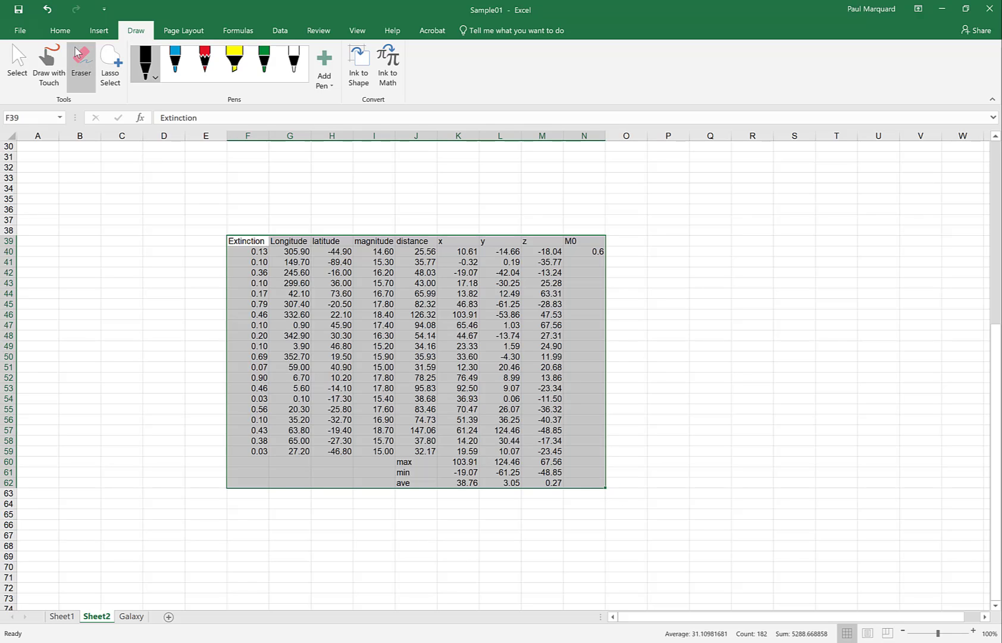
# Step: Copy the star table and pick cell B3 on the Galaxy sheet as the paste destination
pyautogui.click(60, 34)
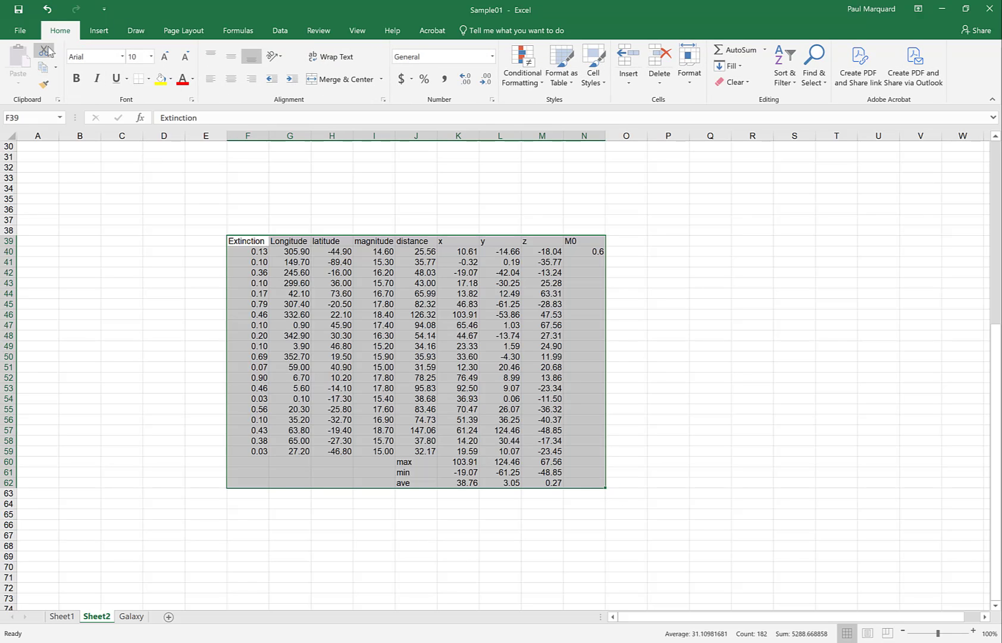
pyautogui.click(43, 67)
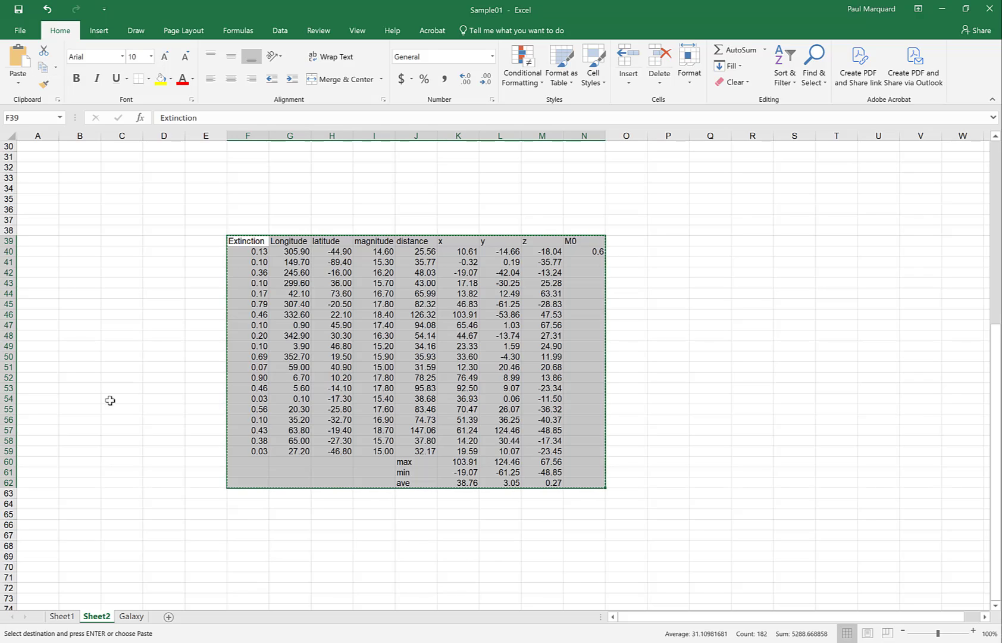
pyautogui.click(132, 617)
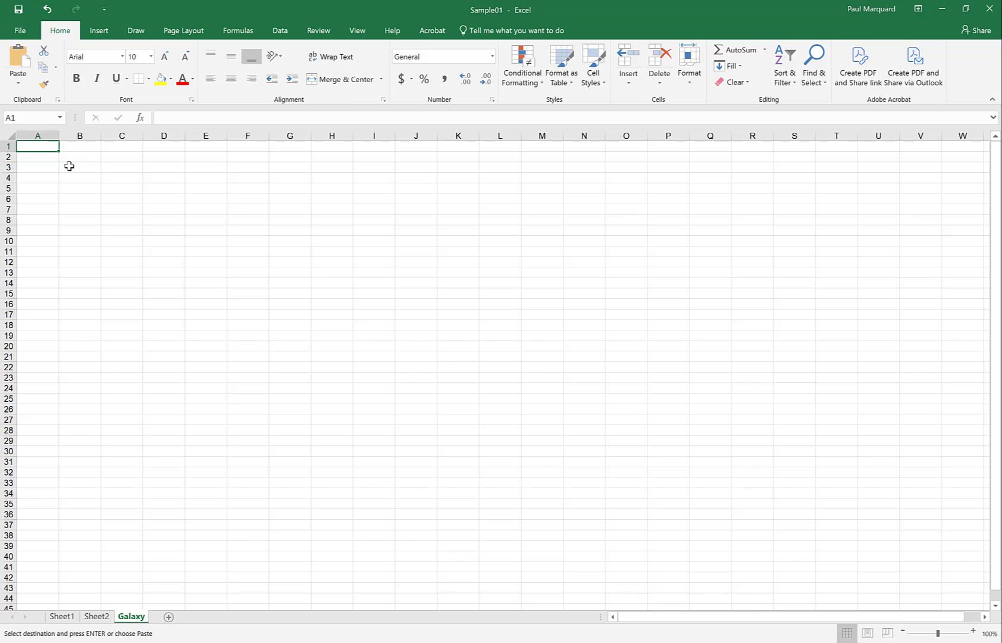
pyautogui.click(69, 166)
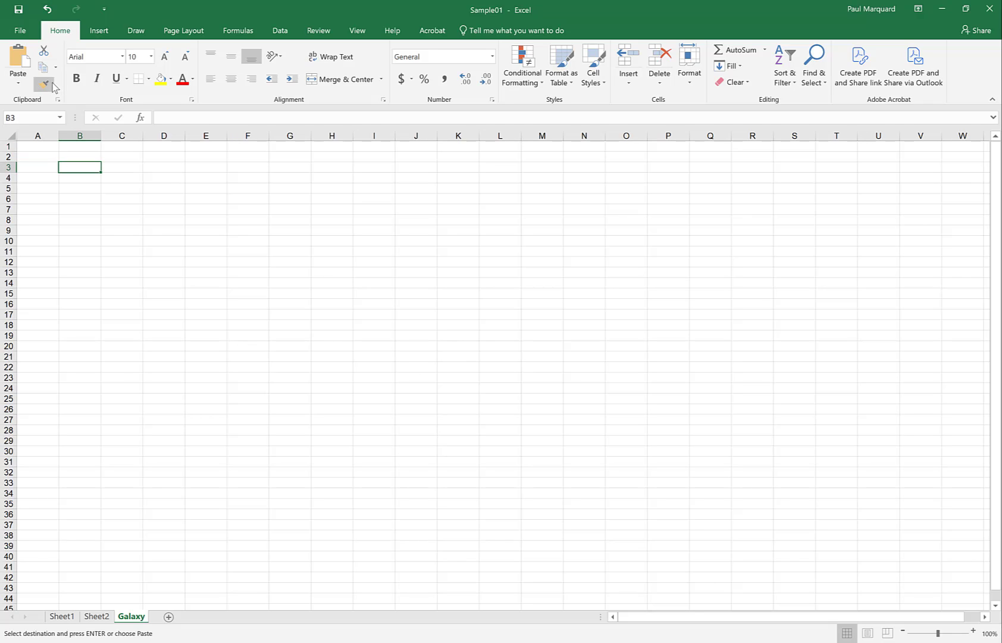
pyautogui.click(18, 87)
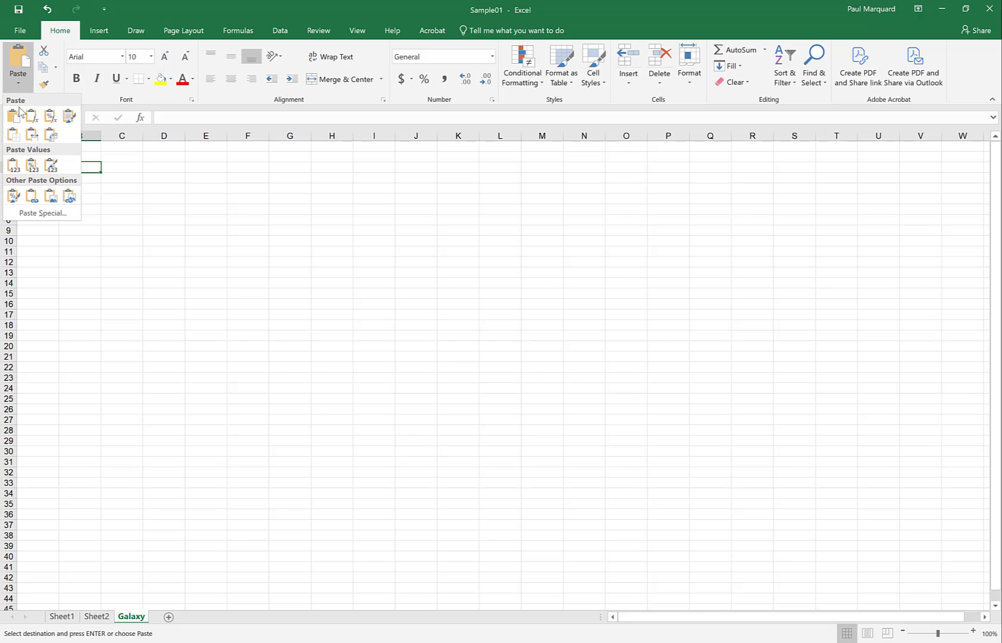
# Step: Paste the star table into B3 as values only and inspect several pasted y and z cells
pyautogui.click(16, 166)
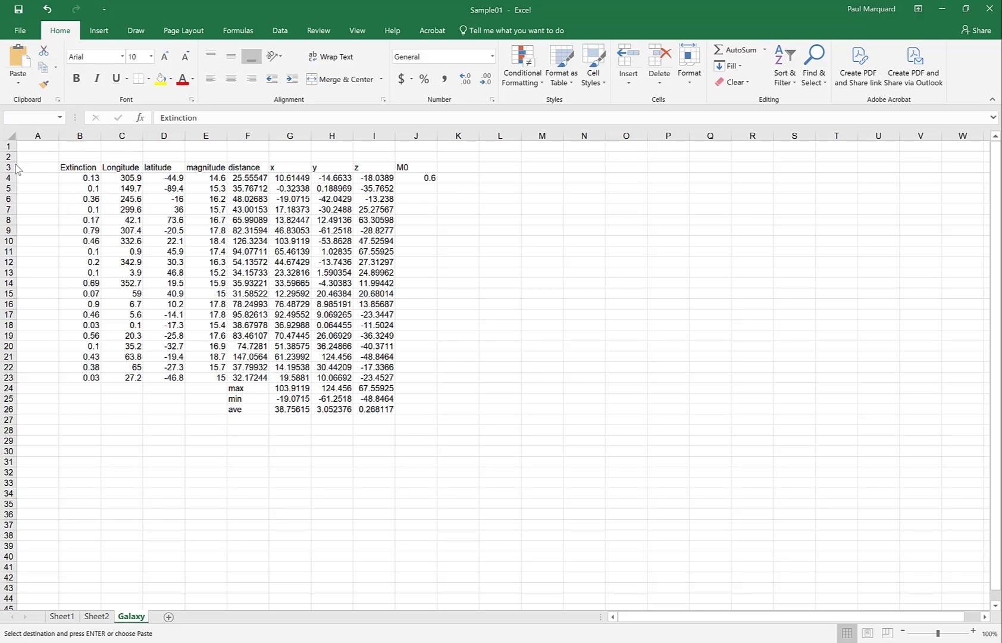
pyautogui.moveTo(321, 316); pyautogui.dragTo(374, 336)
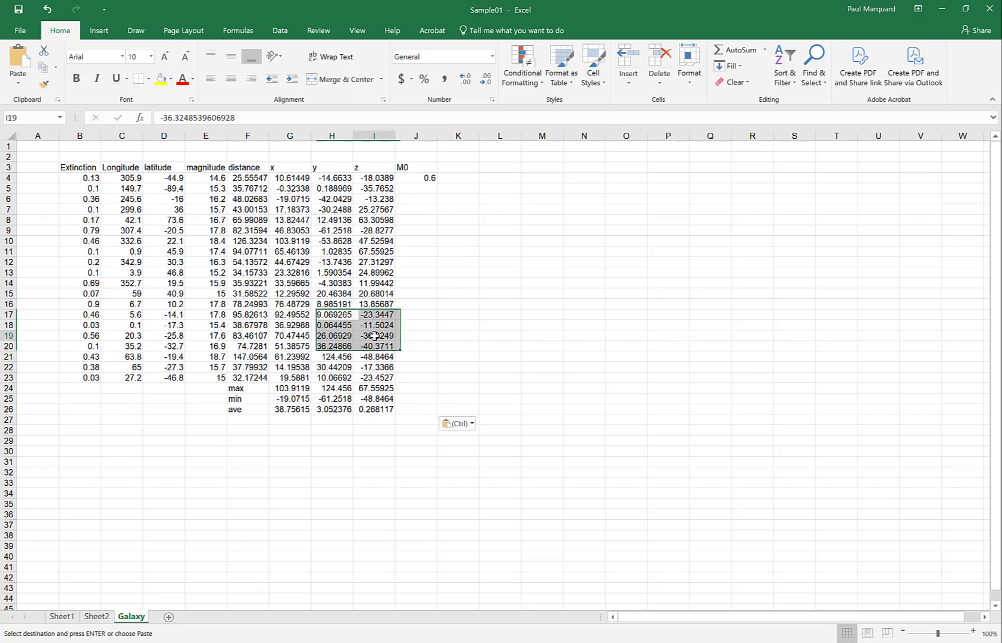
pyautogui.click(374, 335)
pyautogui.click(376, 376)
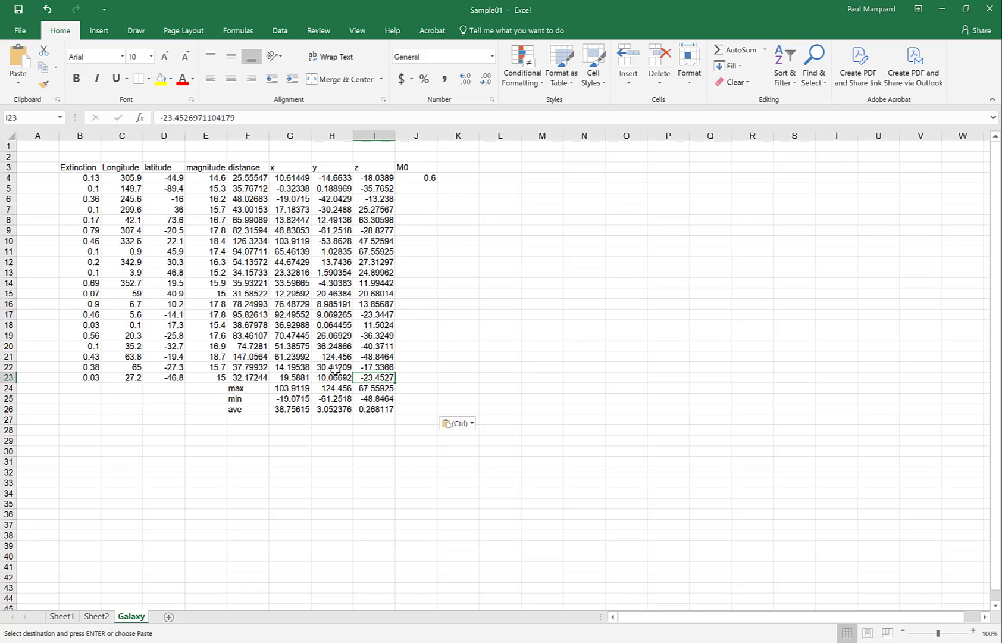
pyautogui.click(331, 304)
pyautogui.click(285, 290)
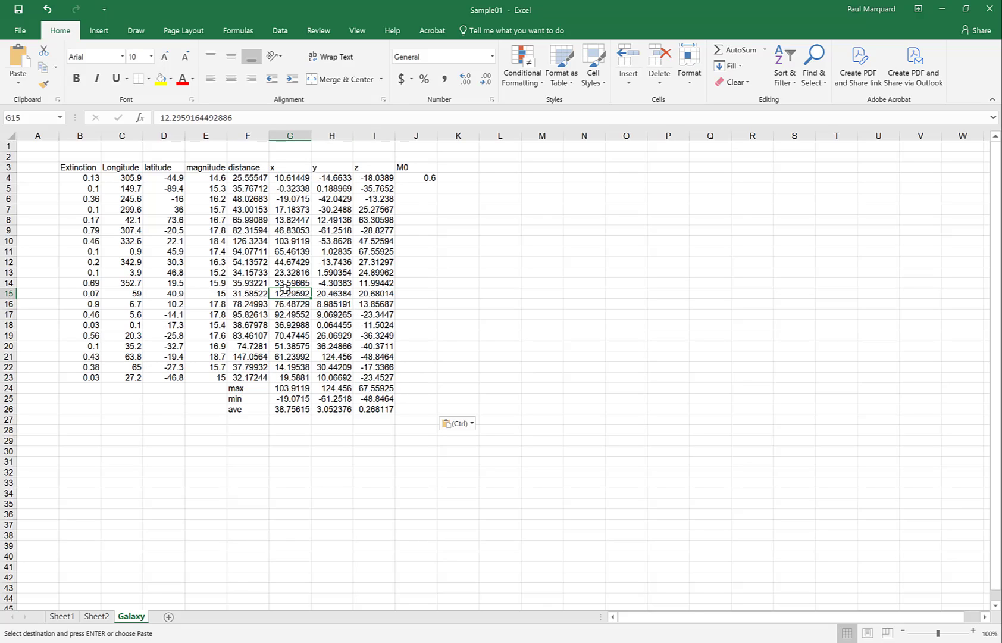
pyautogui.click(379, 279)
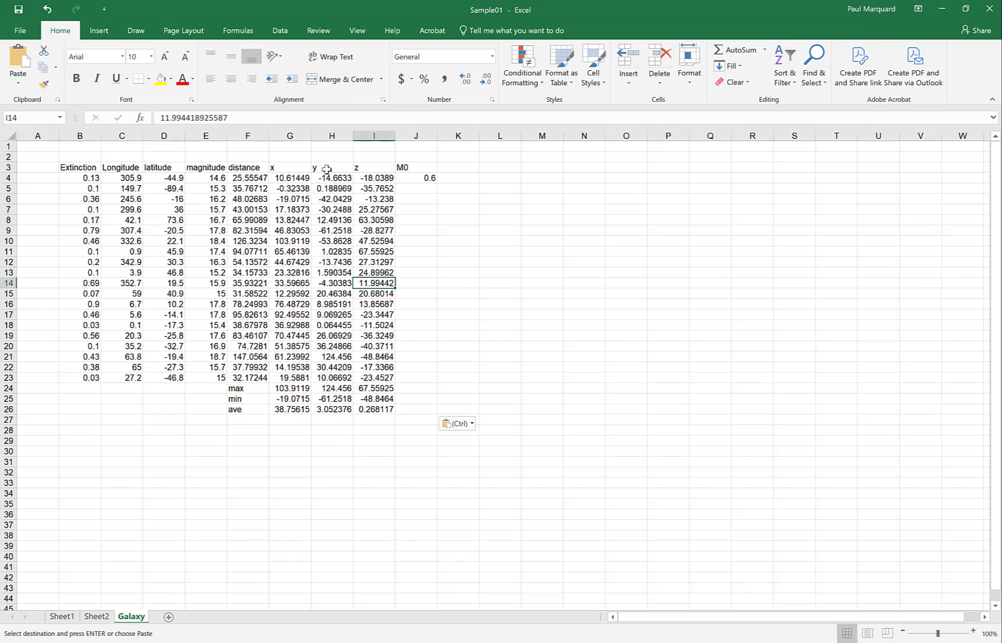
# Step: Clear the y and z columns, the distance and x values, and the x max, min and ave results
pyautogui.moveTo(325, 169); pyautogui.dragTo(382, 408)
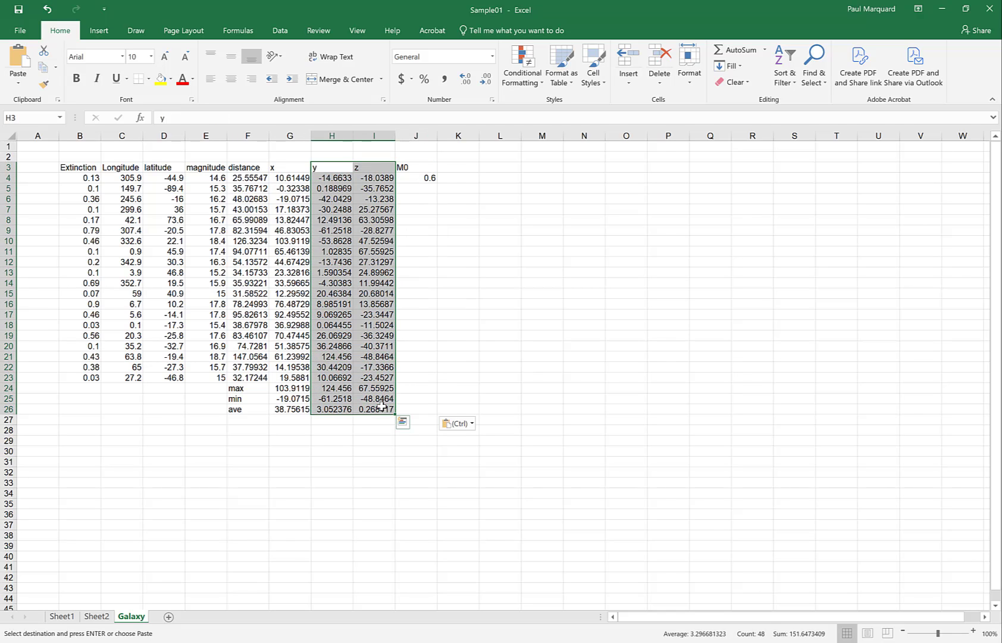
pyautogui.press('Delete')
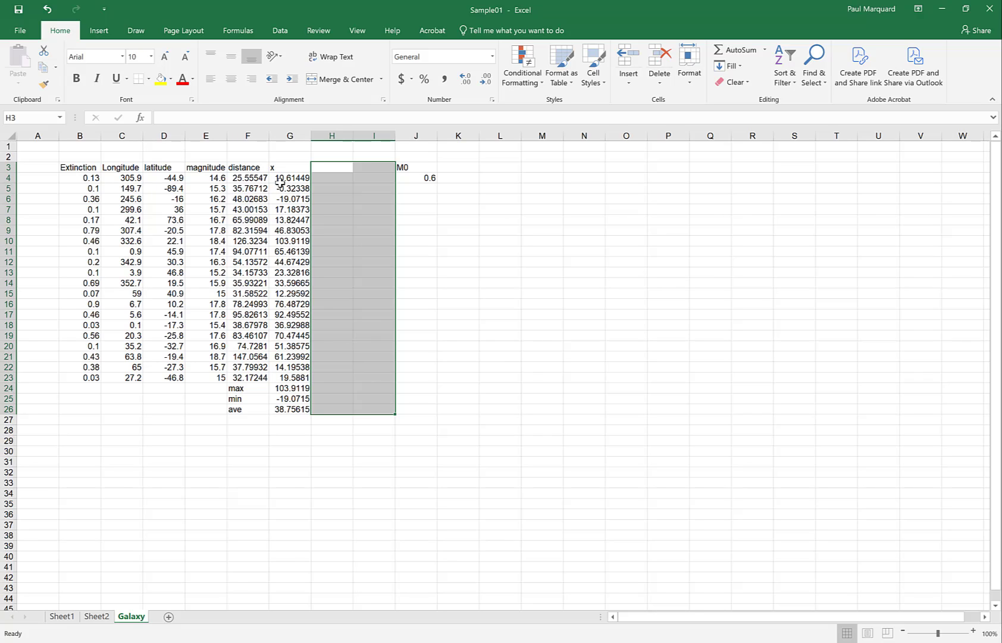
pyautogui.moveTo(249, 178); pyautogui.dragTo(287, 411)
pyautogui.press('Delete')
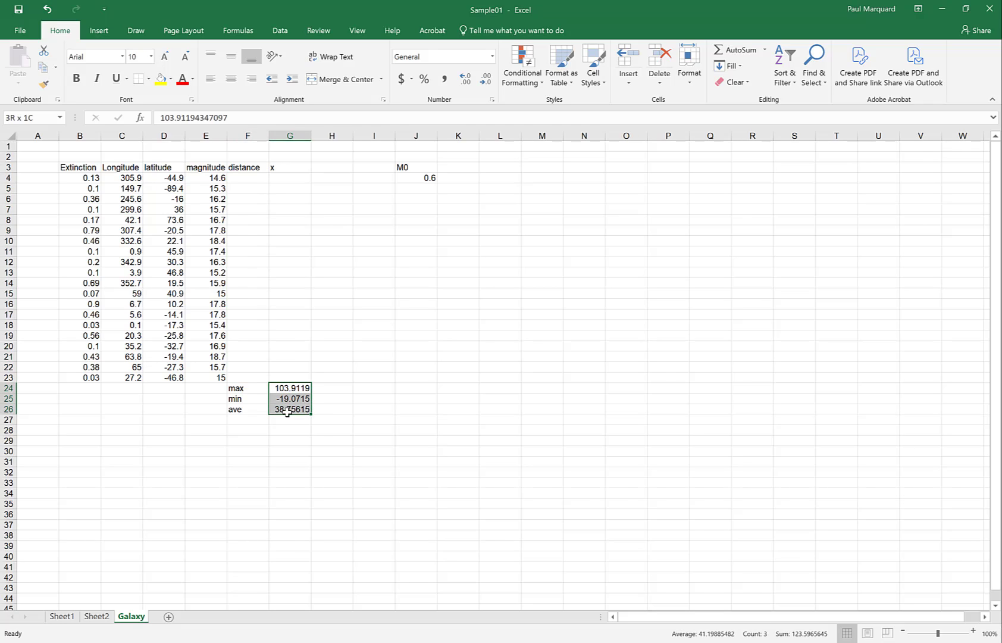
pyautogui.press('Delete')
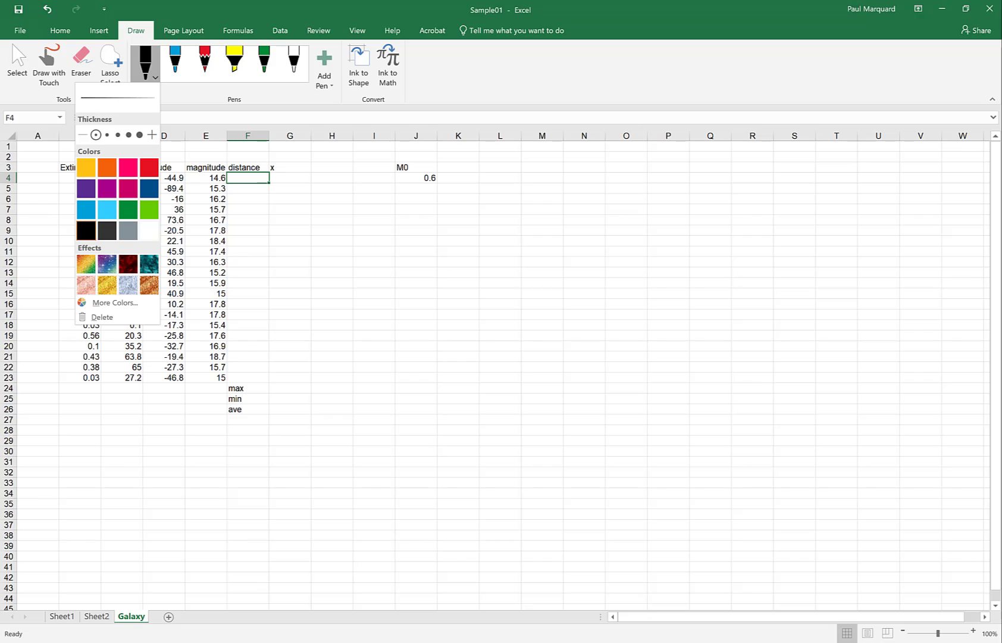
# Step: Handwrite 'D = 3.262 × 10' on the sheet with the pen
pyautogui.moveTo(442, 376)
pyautogui.mouseDown()
pyautogui.moveTo(443, 405)
pyautogui.moveTo(467, 396)
pyautogui.moveTo(439, 404)
pyautogui.mouseUp()
pyautogui.moveTo(498, 381); pyautogui.dragTo(498, 381)
pyautogui.moveTo(480, 392)
pyautogui.mouseDown()
pyautogui.moveTo(646, 407)
pyautogui.moveTo(632, 405)
pyautogui.mouseUp()
pyautogui.click(533, 399)
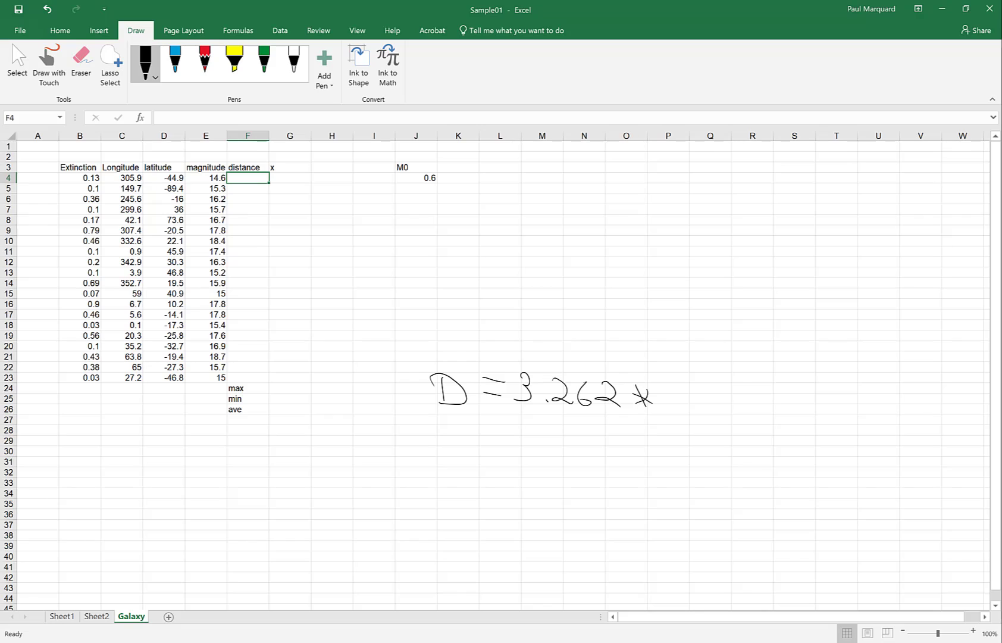
pyautogui.moveTo(673, 384)
pyautogui.mouseDown()
pyautogui.moveTo(674, 407)
pyautogui.moveTo(719, 369)
pyautogui.moveTo(739, 382)
pyautogui.moveTo(776, 380)
pyautogui.mouseUp()
# Step: Ink the exponent 0.2×(M1−M2−M0)−2, replacing its opening parenthesis with a '['
pyautogui.click(732, 378)
pyautogui.moveTo(770, 363); pyautogui.dragTo(760, 382)
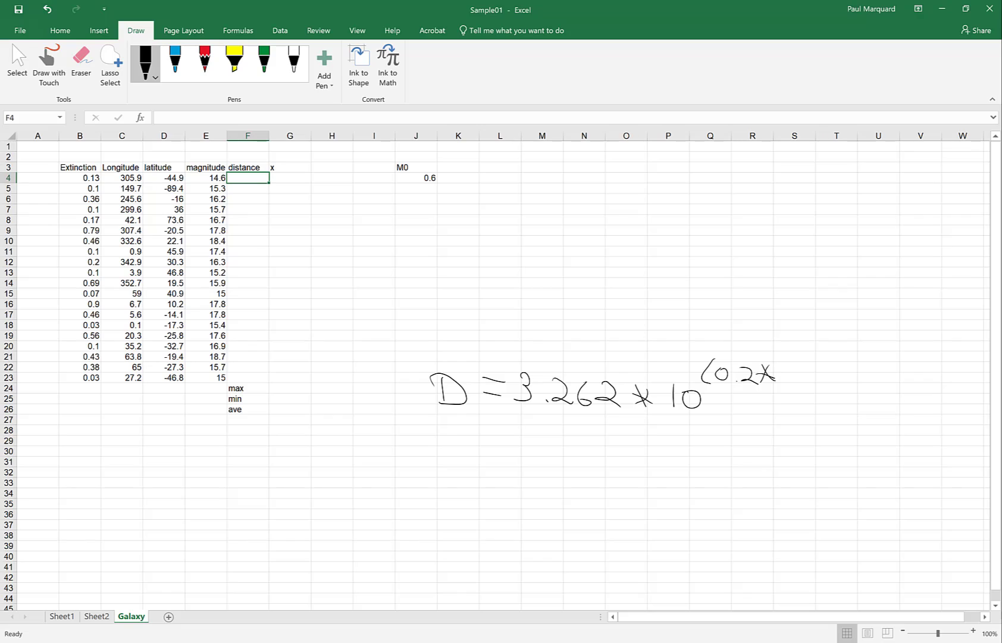
pyautogui.moveTo(792, 357); pyautogui.dragTo(786, 384)
pyautogui.moveTo(795, 377)
pyautogui.mouseDown()
pyautogui.moveTo(855, 369)
pyautogui.moveTo(864, 382)
pyautogui.moveTo(913, 381)
pyautogui.moveTo(920, 371)
pyautogui.moveTo(921, 393)
pyautogui.mouseUp()
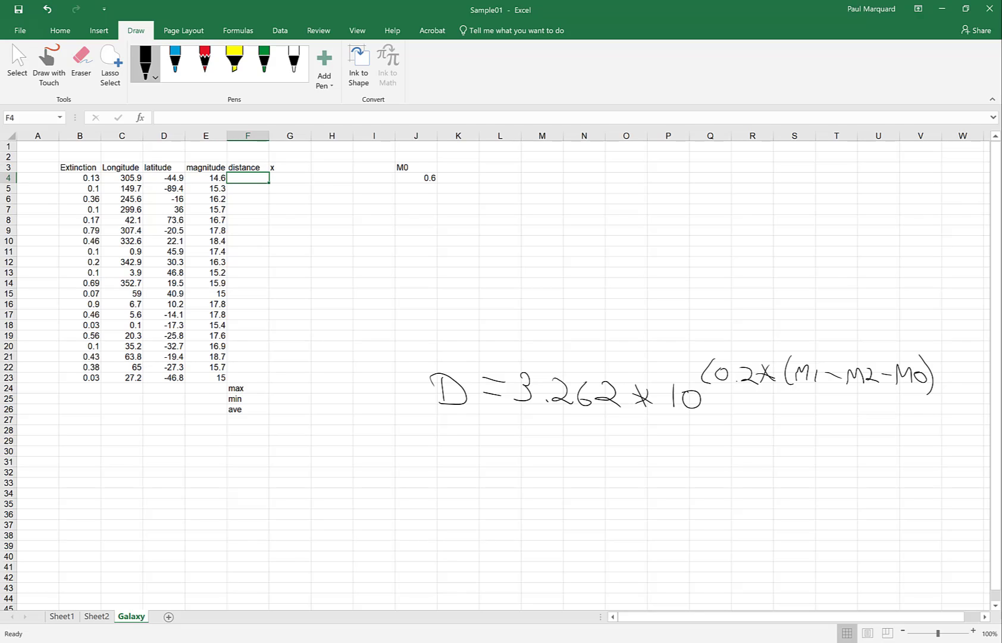
pyautogui.moveTo(934, 377)
pyautogui.mouseDown()
pyautogui.moveTo(948, 375)
pyautogui.moveTo(965, 394)
pyautogui.mouseUp()
pyautogui.click(705, 370)
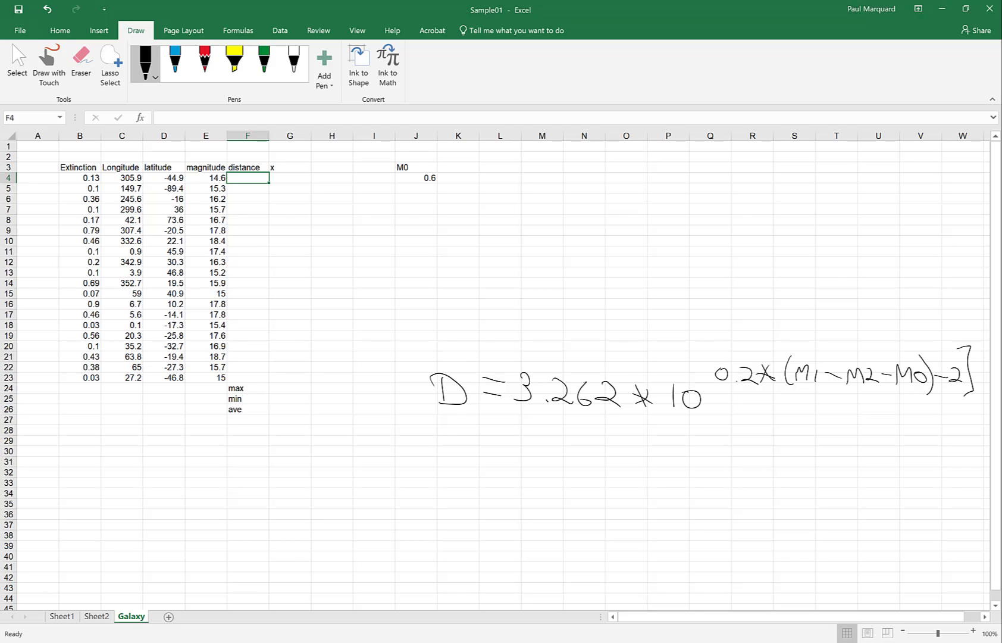
pyautogui.moveTo(717, 357)
pyautogui.mouseDown()
pyautogui.moveTo(703, 389)
pyautogui.moveTo(722, 396)
pyautogui.mouseUp()
# Step: Draw an arrow to M1 labelled 'magnitude' and an arrow pointing at M2
pyautogui.moveTo(773, 284); pyautogui.dragTo(797, 346)
pyautogui.moveTo(720, 269)
pyautogui.mouseDown()
pyautogui.moveTo(754, 254)
pyautogui.moveTo(762, 287)
pyautogui.moveTo(787, 247)
pyautogui.moveTo(801, 255)
pyautogui.moveTo(811, 239)
pyautogui.moveTo(818, 257)
pyautogui.mouseUp()
pyautogui.moveTo(843, 295); pyautogui.dragTo(855, 351)
pyautogui.moveTo(849, 339); pyautogui.dragTo(858, 341)
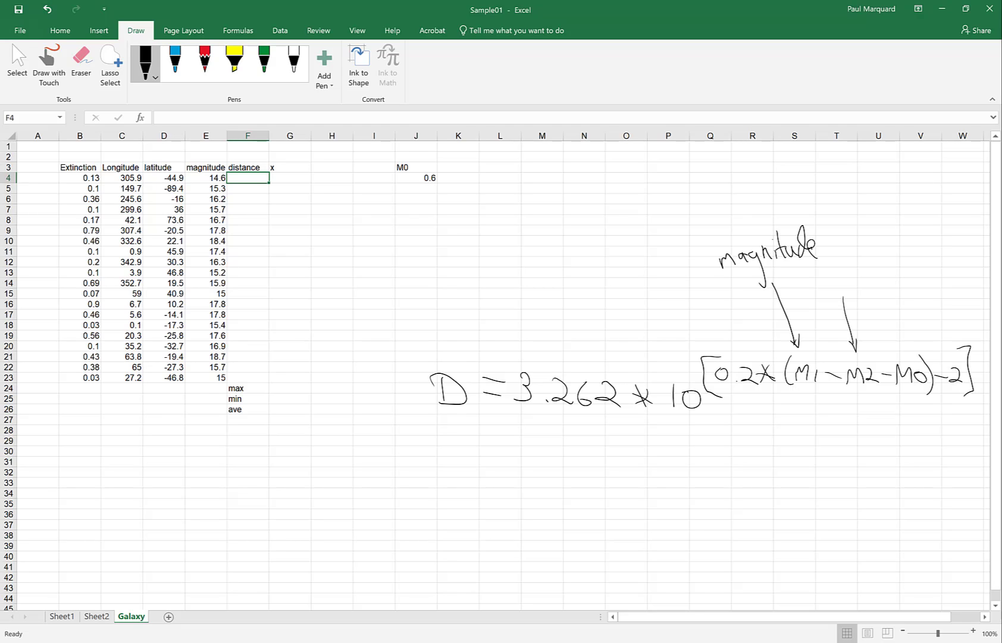
# Step: Handwrite 'extinction' above the M2 arrow and circle the M0 value 0.6
pyautogui.moveTo(811, 291); pyautogui.dragTo(832, 298)
pyautogui.moveTo(831, 279)
pyautogui.mouseDown()
pyautogui.moveTo(822, 300)
pyautogui.moveTo(869, 289)
pyautogui.mouseUp()
pyautogui.click(839, 298)
pyautogui.moveTo(879, 276)
pyautogui.mouseDown()
pyautogui.moveTo(875, 286)
pyautogui.moveTo(887, 261)
pyautogui.mouseUp()
pyautogui.moveTo(892, 272)
pyautogui.mouseDown()
pyautogui.moveTo(894, 290)
pyautogui.moveTo(903, 270)
pyautogui.moveTo(919, 292)
pyautogui.mouseUp()
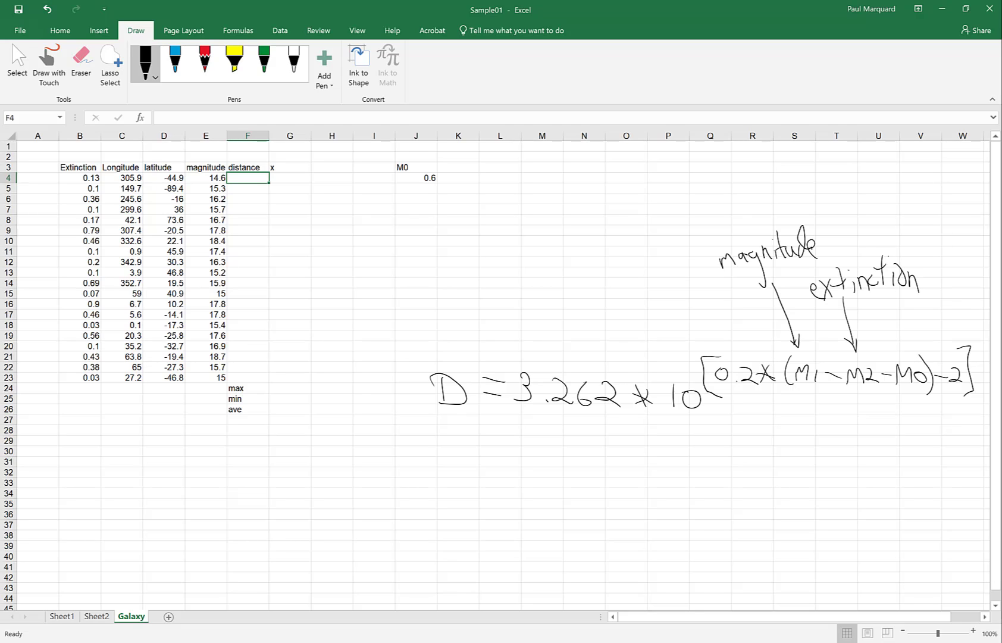
pyautogui.moveTo(443, 196); pyautogui.dragTo(415, 197)
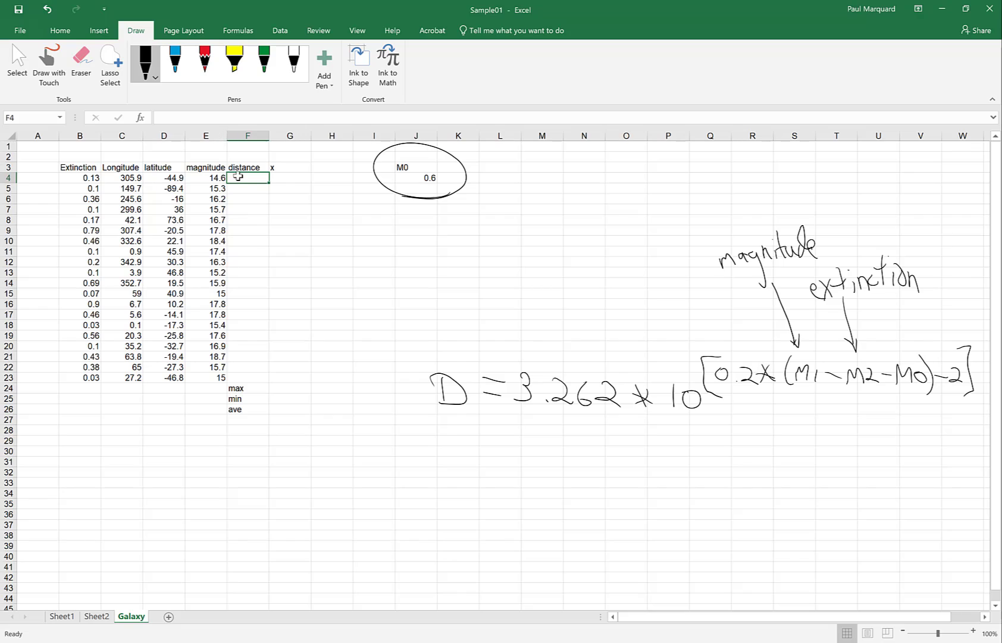
# Step: Enter =3.262*10^(0.2*(E4-B4-J4)-2) in F4, giving a distance of 19.38581
pyautogui.write('=')
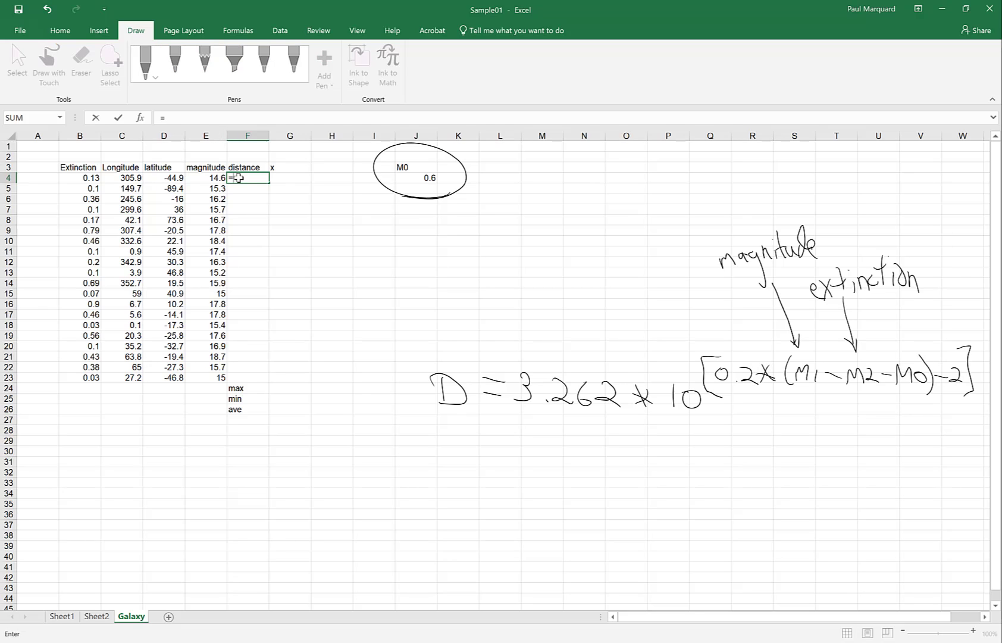
pyautogui.write('3.262*')
pyautogui.write('10^')
pyautogui.write('(0.2*')
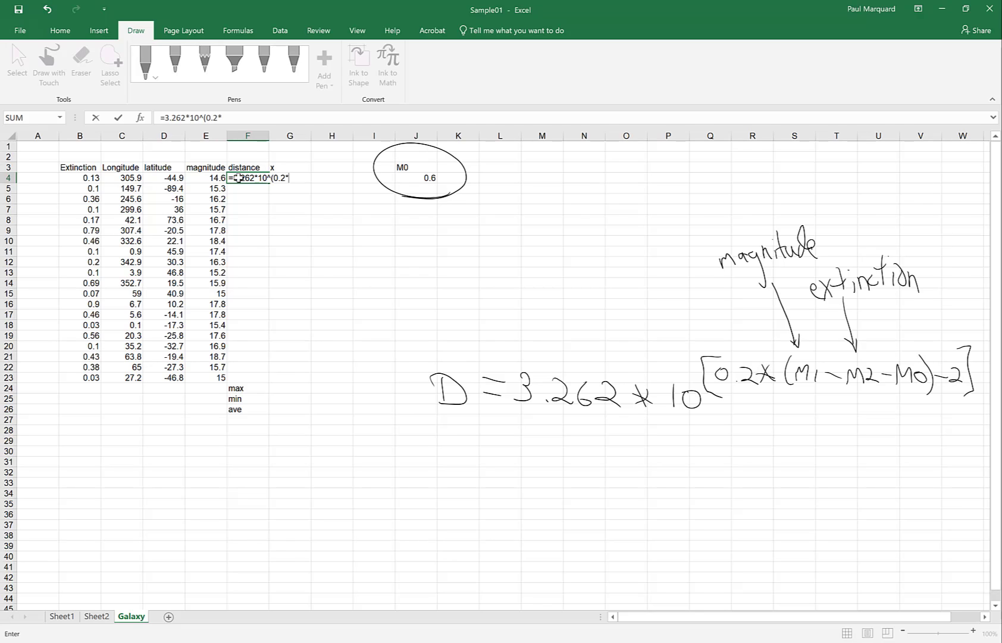
pyautogui.write('(')
pyautogui.click(201, 175)
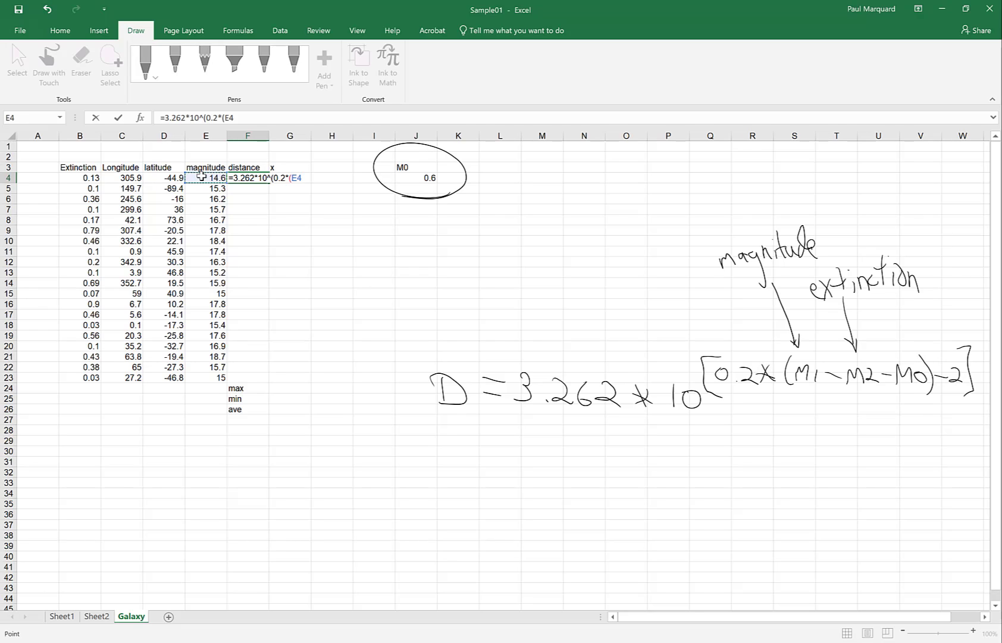
pyautogui.write('-')
pyautogui.click(78, 176)
pyautogui.write('-')
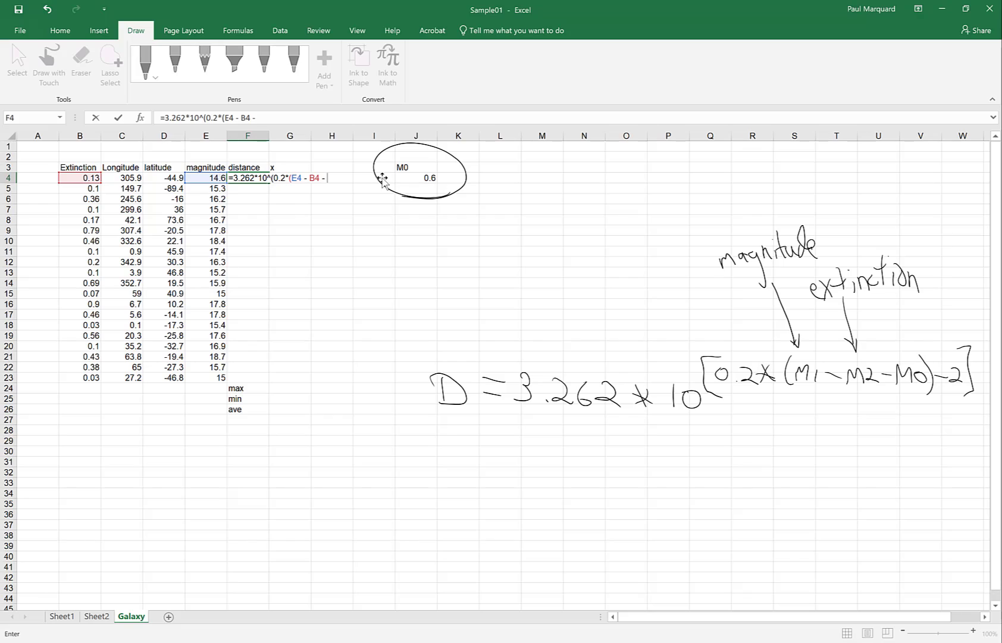
pyautogui.click(412, 178)
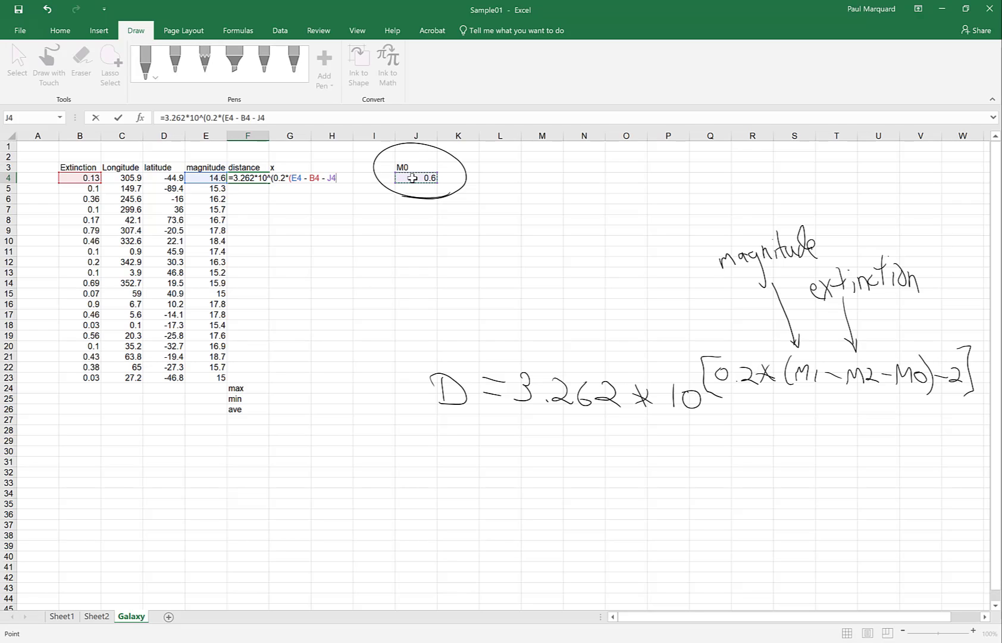
pyautogui.write(')')
pyautogui.write('- 2)')
pyautogui.press('Return')
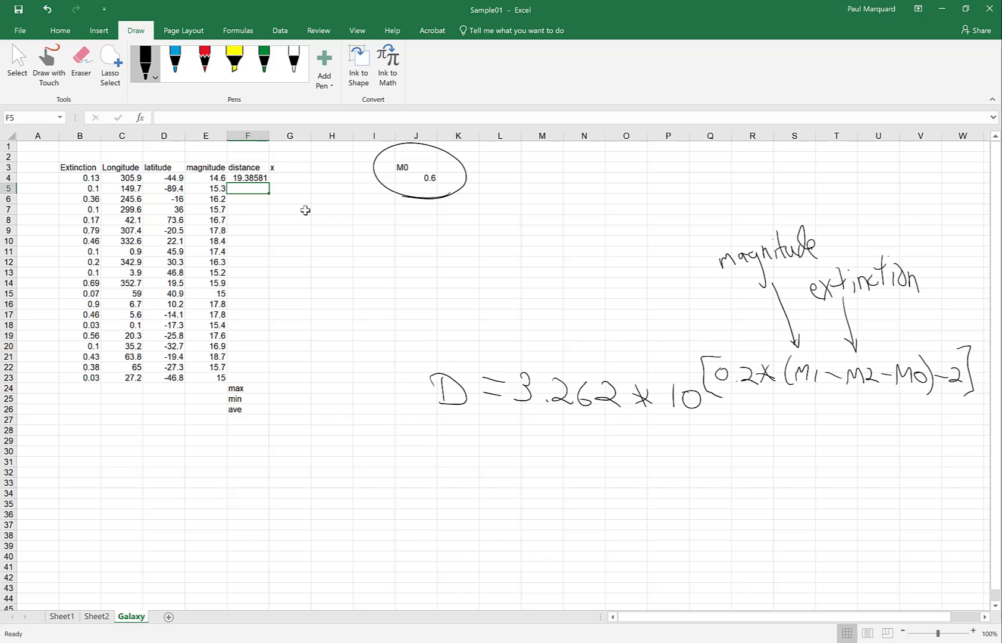
# Step: Fill F4's distance formula down to F9 and inspect the copy in F8
pyautogui.click(256, 178)
pyautogui.moveTo(265, 183); pyautogui.dragTo(271, 234)
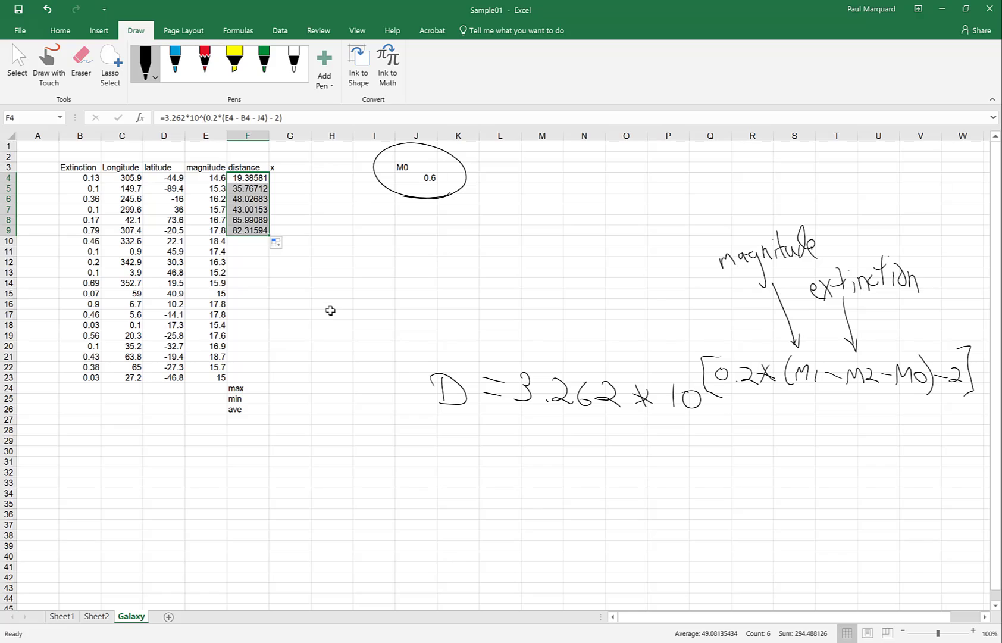
pyautogui.click(251, 221)
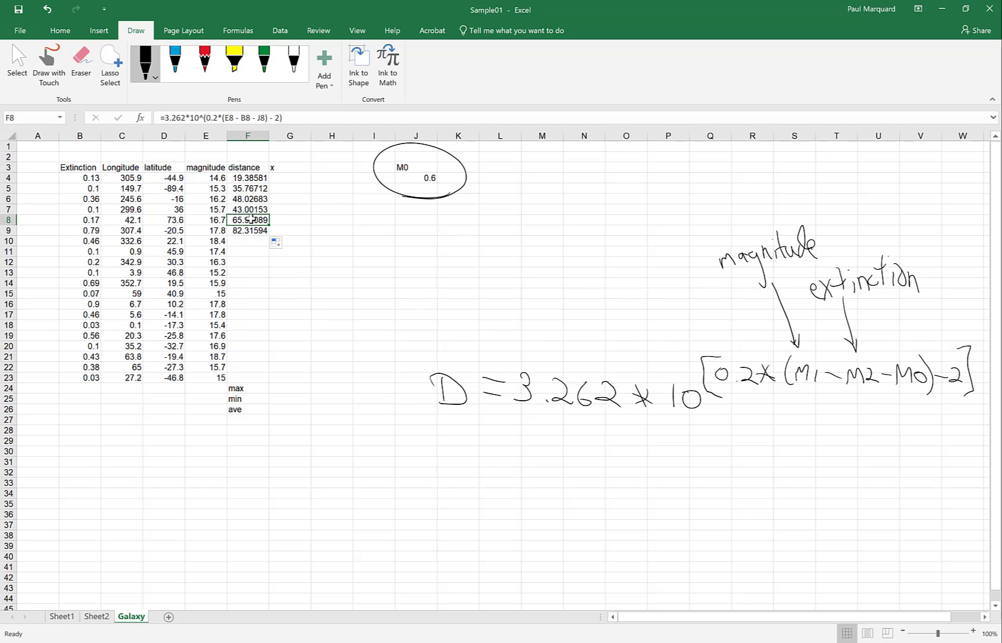
# Step: Examine F8's J8 reference, cancel the edit, then begin editing F4's formula at J4
pyautogui.click(258, 118)
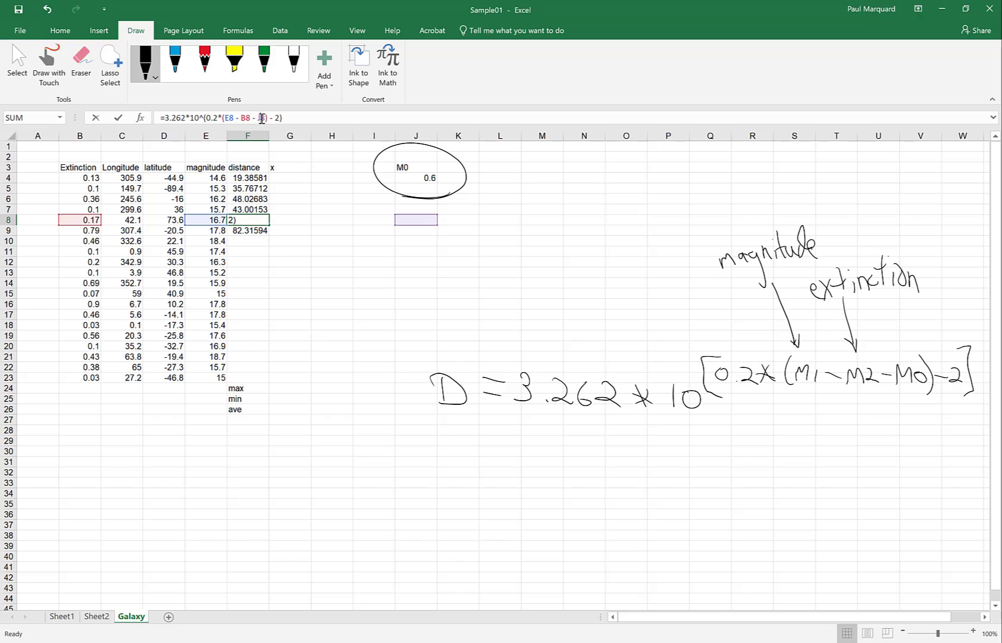
pyautogui.moveTo(258, 118); pyautogui.dragTo(266, 119)
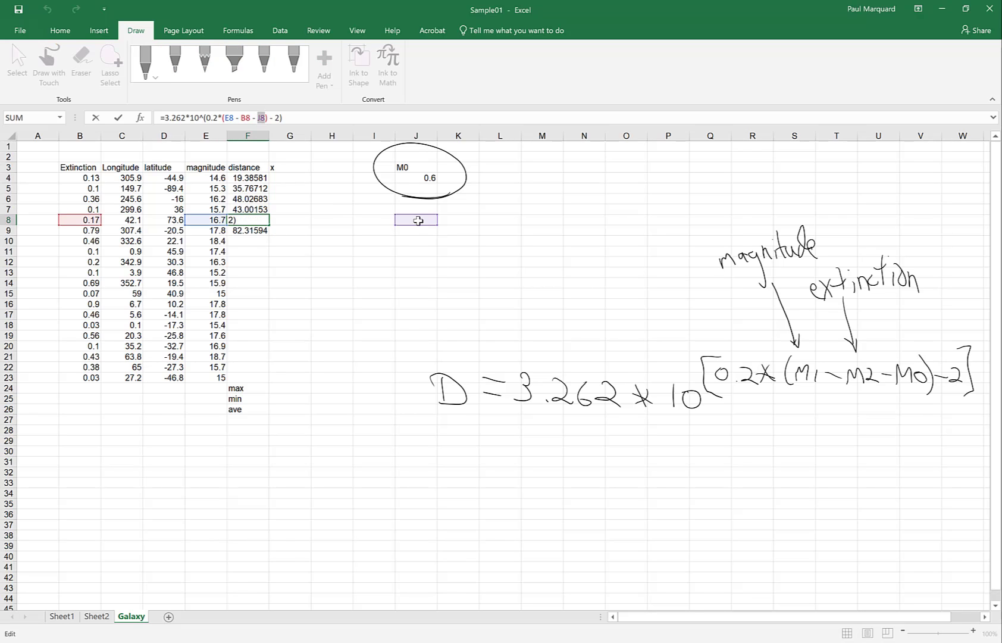
pyautogui.click(246, 178)
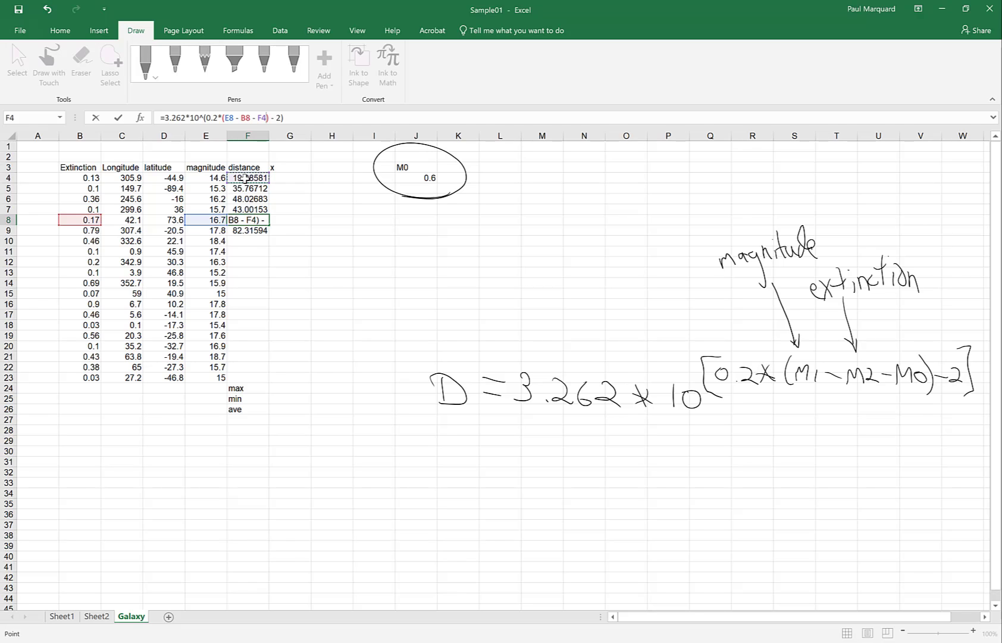
pyautogui.press('Escape')
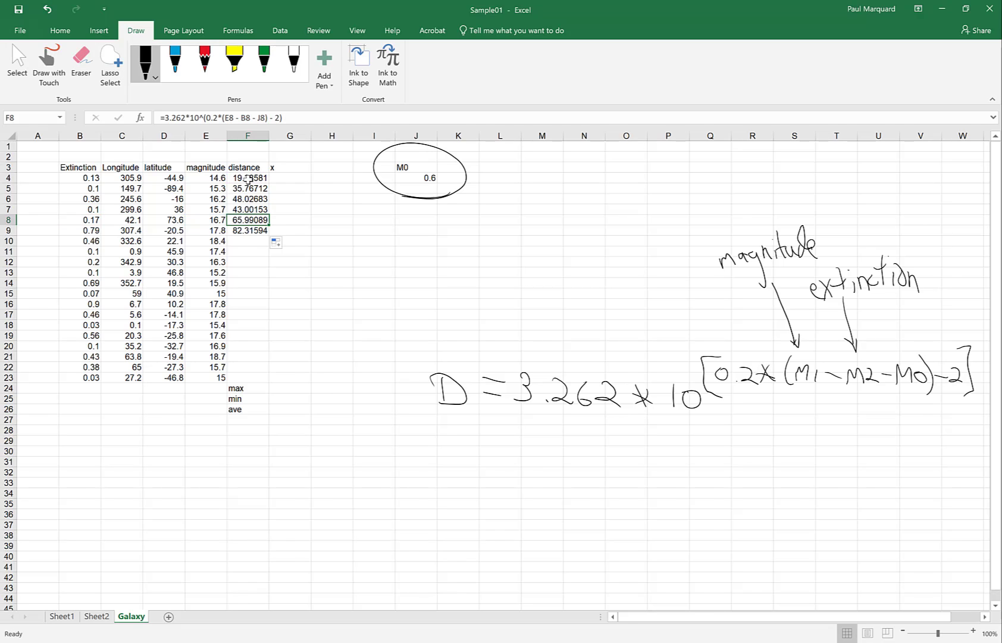
pyautogui.click(247, 178)
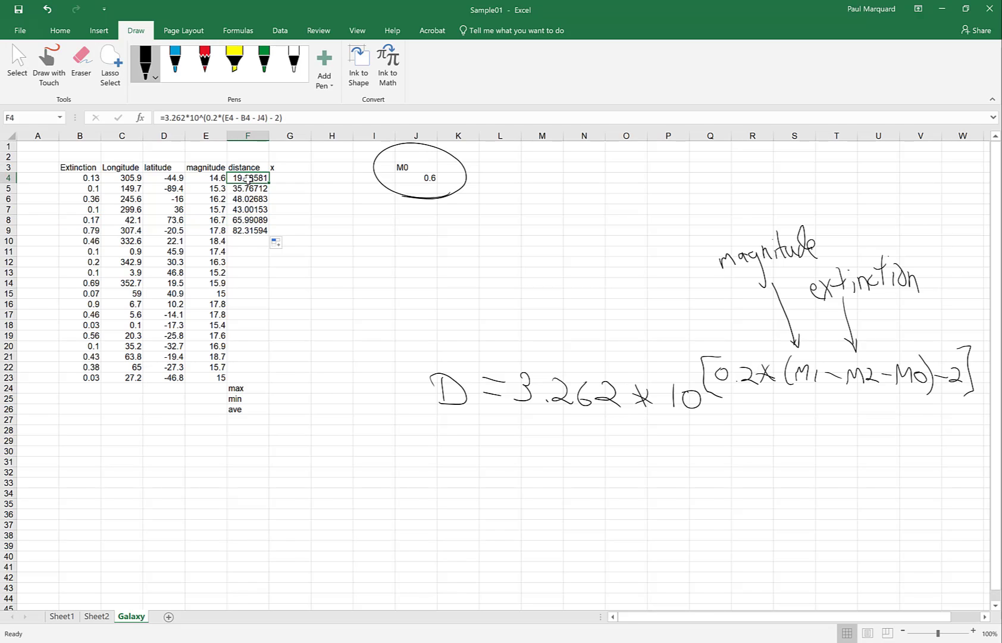
pyautogui.click(258, 118)
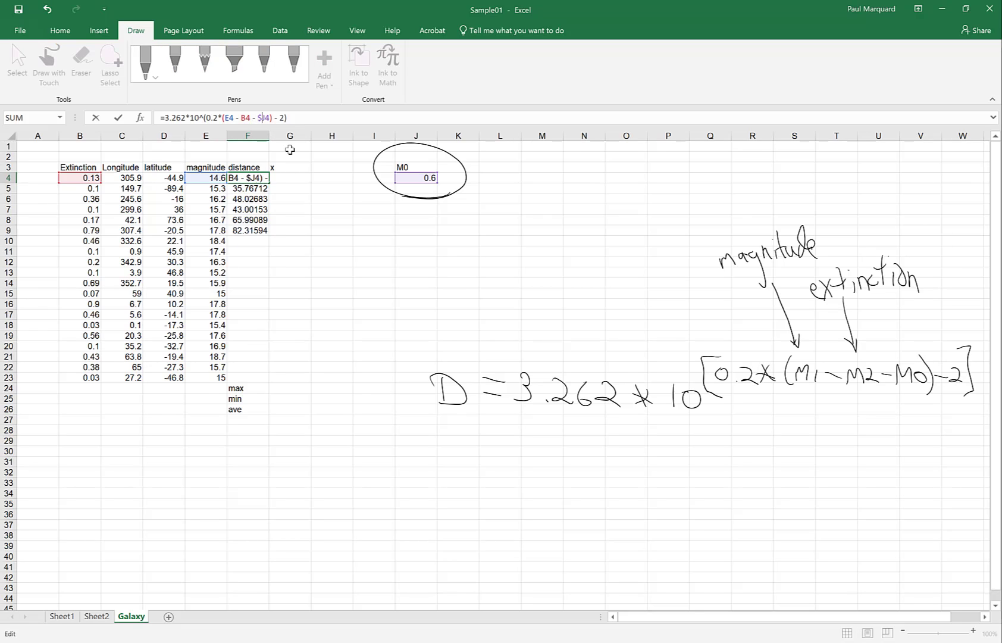
# Step: Change F4's M0 reference to the absolute $J$4 and commit the formula
pyautogui.write('$')
pyautogui.press('Right')
pyautogui.write('$')
pyautogui.press('Return')
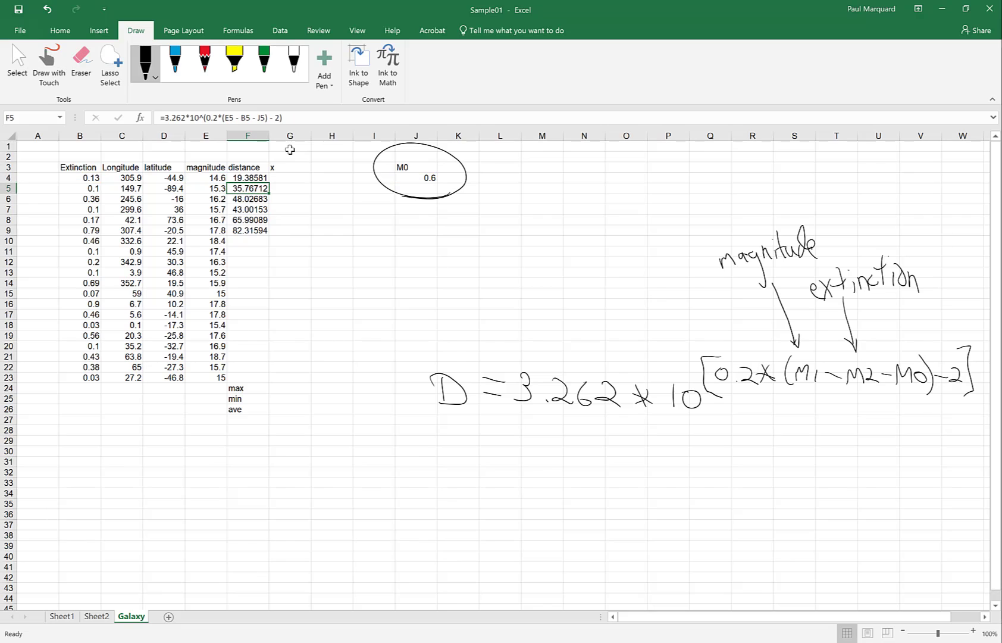
# Step: Fill the corrected formula down to F9 and step through the copies to check them
pyautogui.click(241, 177)
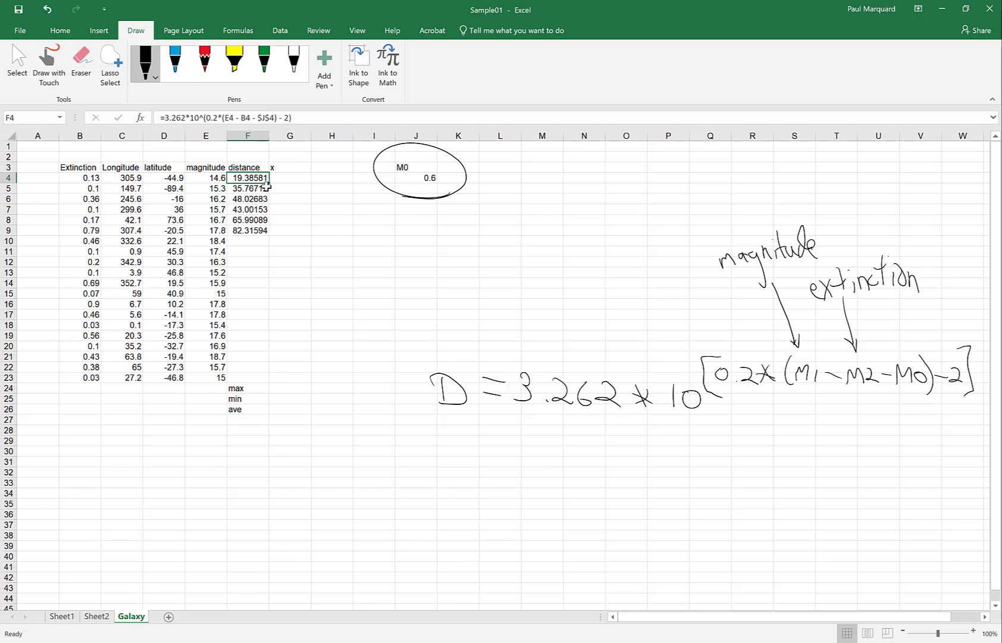
pyautogui.moveTo(270, 184); pyautogui.dragTo(268, 236)
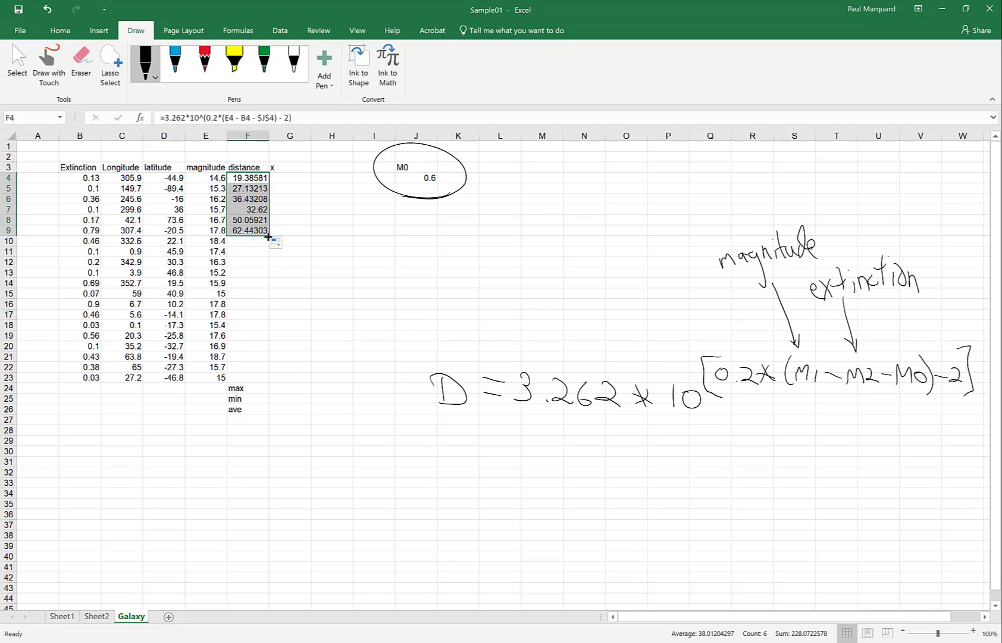
pyautogui.click(252, 181)
pyautogui.press('Down')
pyautogui.press('Down')
pyautogui.press('Down')
pyautogui.press('Down')
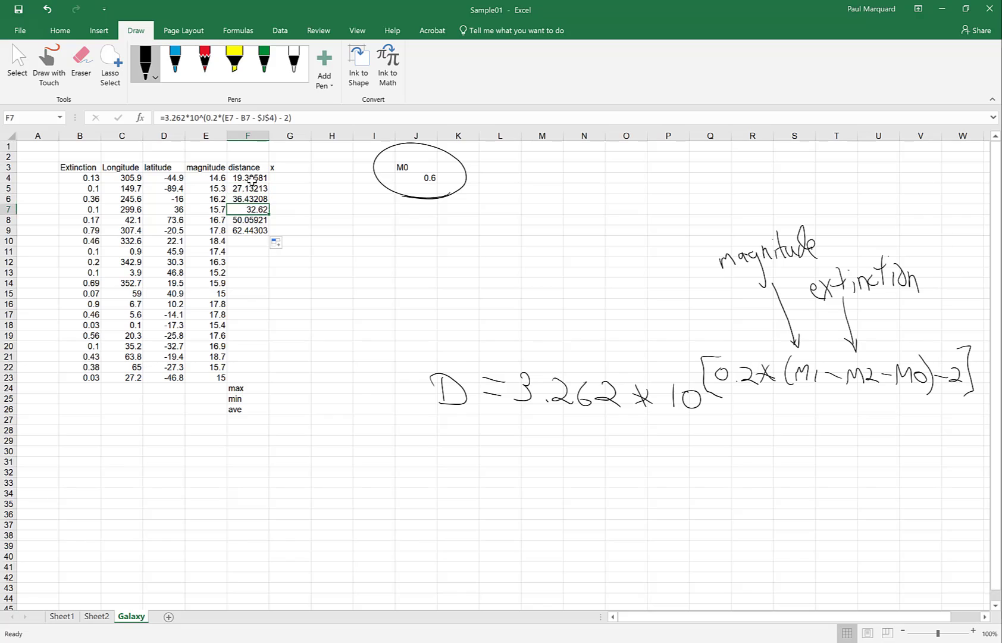
pyautogui.press('Up')
pyautogui.press('Up')
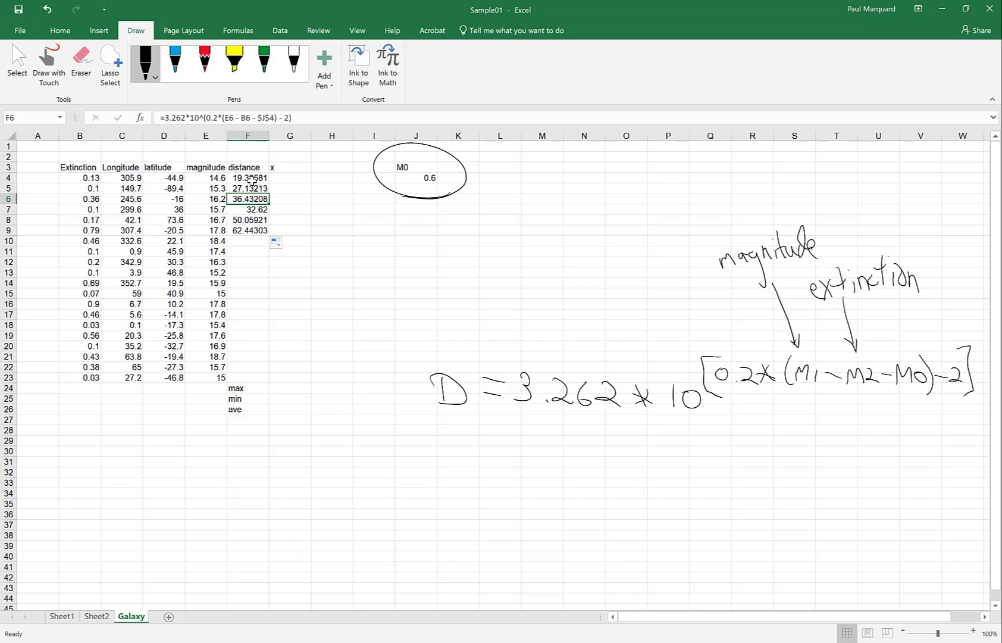
pyautogui.press('Down')
pyautogui.press('Down')
pyautogui.press('Down')
pyautogui.press('Up')
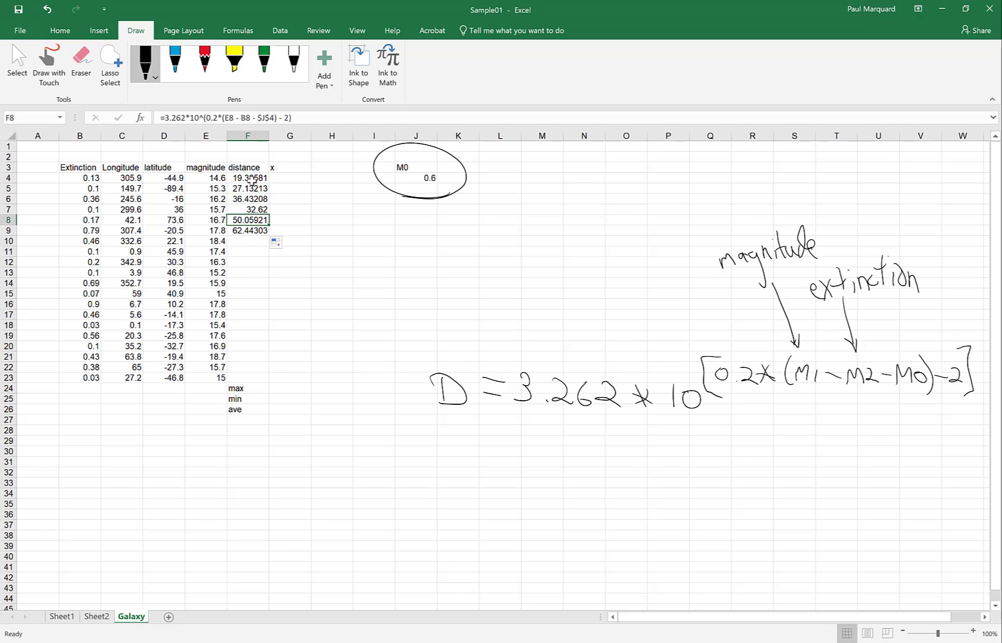
pyautogui.press('Up')
pyautogui.press('Up')
pyautogui.press('Up')
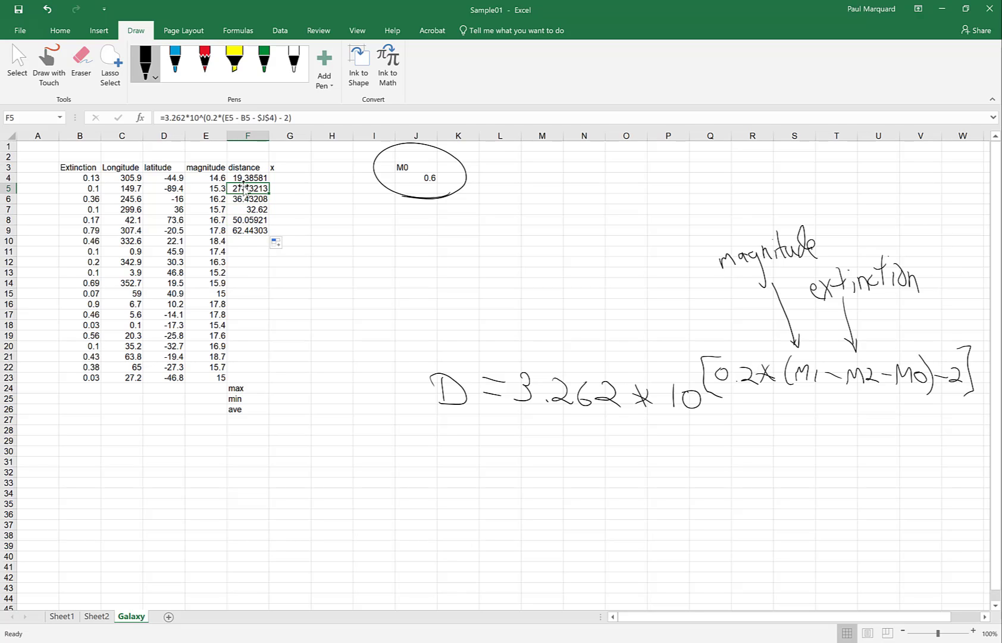
# Step: Clear the trial distances in F5:F9, leaving only 19.38581 in F4
pyautogui.moveTo(245, 188); pyautogui.dragTo(245, 230)
pyautogui.press('Delete')
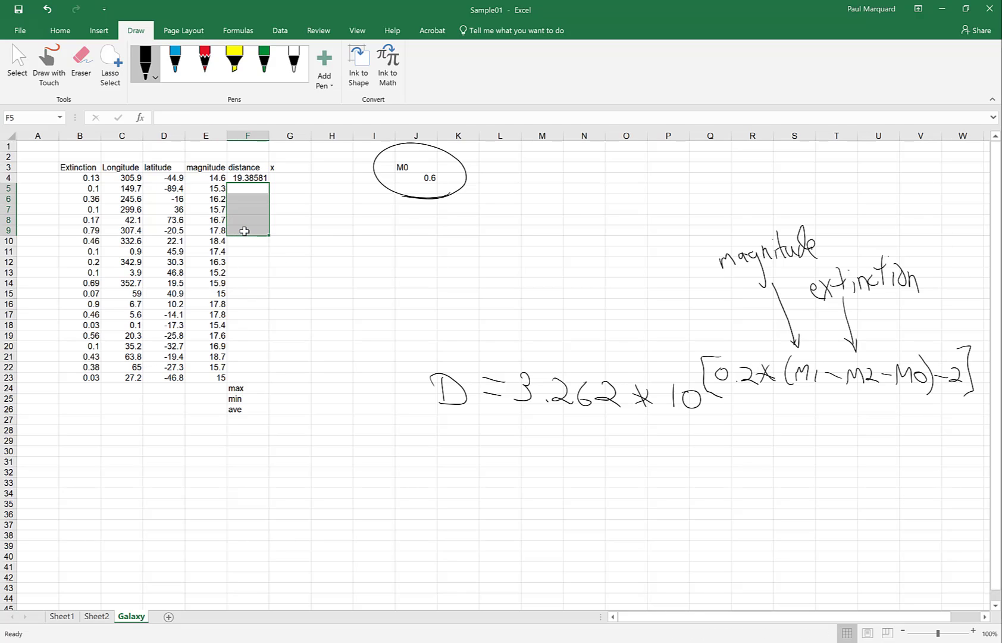
pyautogui.click(287, 177)
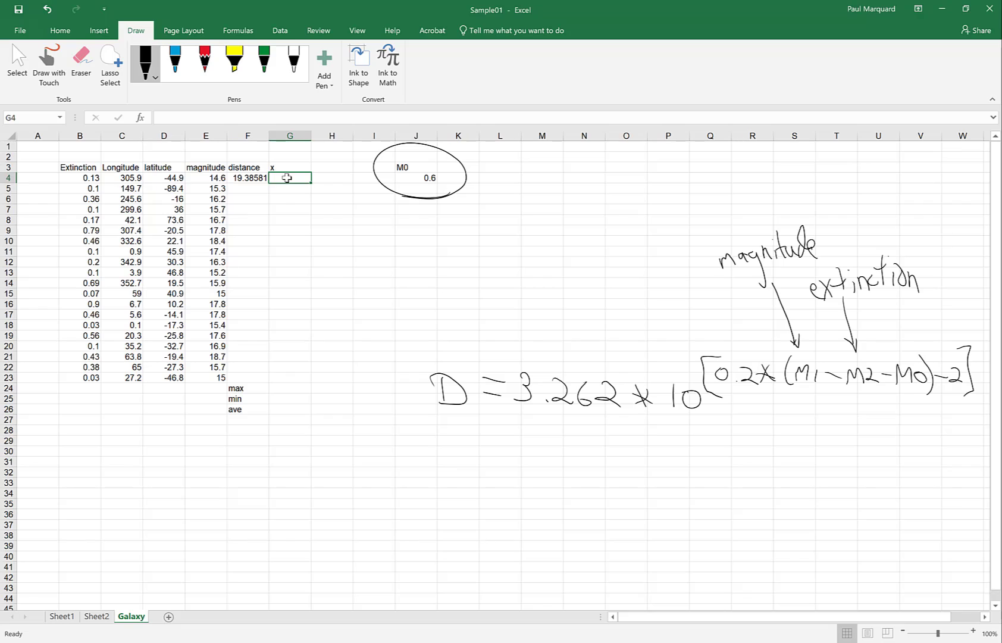
# Step: Handwrite the ink formula X = D cos(long) cos(lat) beneath the distance equation
pyautogui.moveTo(443, 465); pyautogui.dragTo(454, 490)
pyautogui.moveTo(452, 463)
pyautogui.mouseDown()
pyautogui.moveTo(440, 491)
pyautogui.moveTo(487, 474)
pyautogui.moveTo(479, 479)
pyautogui.moveTo(510, 487)
pyautogui.moveTo(506, 496)
pyautogui.moveTo(559, 491)
pyautogui.moveTo(567, 476)
pyautogui.moveTo(575, 500)
pyautogui.mouseUp()
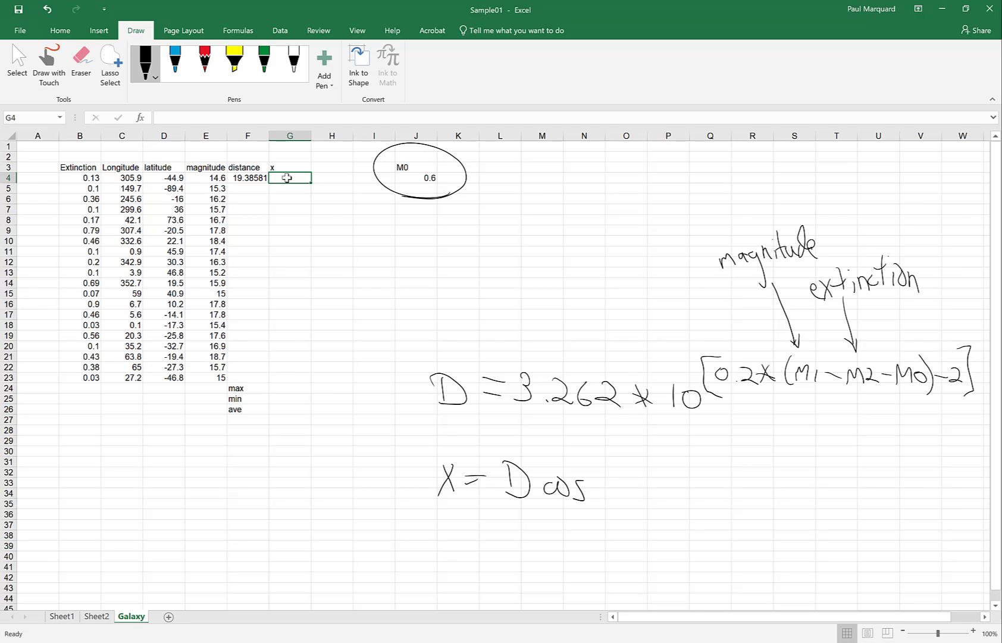
pyautogui.moveTo(609, 457); pyautogui.dragTo(600, 508)
pyautogui.moveTo(617, 469)
pyautogui.mouseDown()
pyautogui.moveTo(607, 493)
pyautogui.moveTo(648, 482)
pyautogui.moveTo(646, 519)
pyautogui.mouseUp()
pyautogui.moveTo(652, 450); pyautogui.dragTo(654, 517)
pyautogui.moveTo(702, 481); pyautogui.dragTo(717, 493)
pyautogui.moveTo(742, 451); pyautogui.dragTo(741, 495)
pyautogui.moveTo(761, 484)
pyautogui.mouseDown()
pyautogui.moveTo(753, 490)
pyautogui.moveTo(766, 495)
pyautogui.mouseUp()
pyautogui.moveTo(772, 460)
pyautogui.mouseDown()
pyautogui.moveTo(767, 489)
pyautogui.moveTo(780, 479)
pyautogui.moveTo(732, 503)
pyautogui.moveTo(779, 506)
pyautogui.mouseUp()
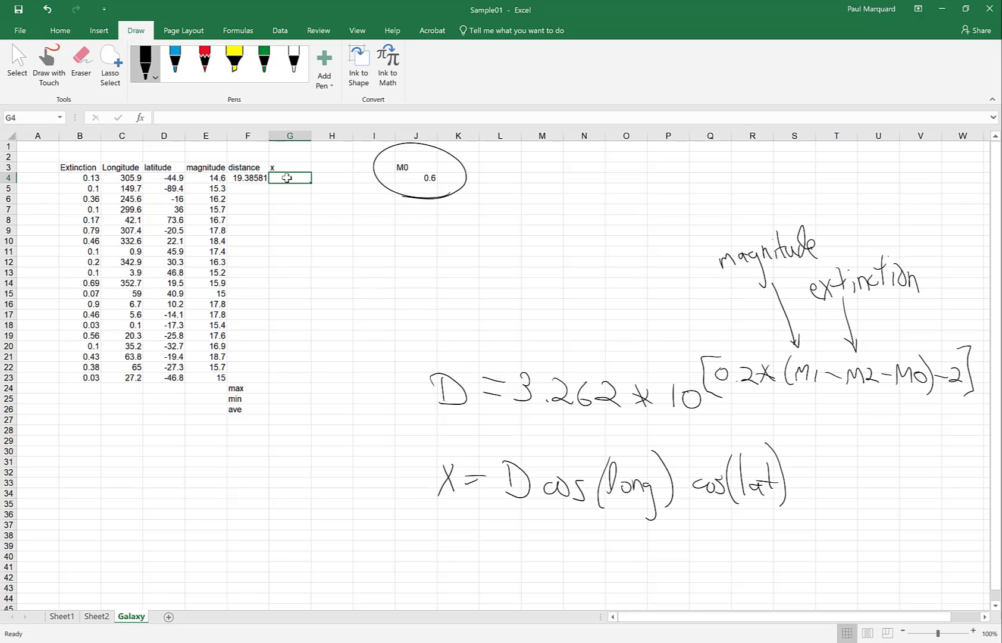
# Step: Enter =F4*COS(C4)*COS(D4) in G4, which returns -4.6445
pyautogui.write('=')
pyautogui.click(245, 176)
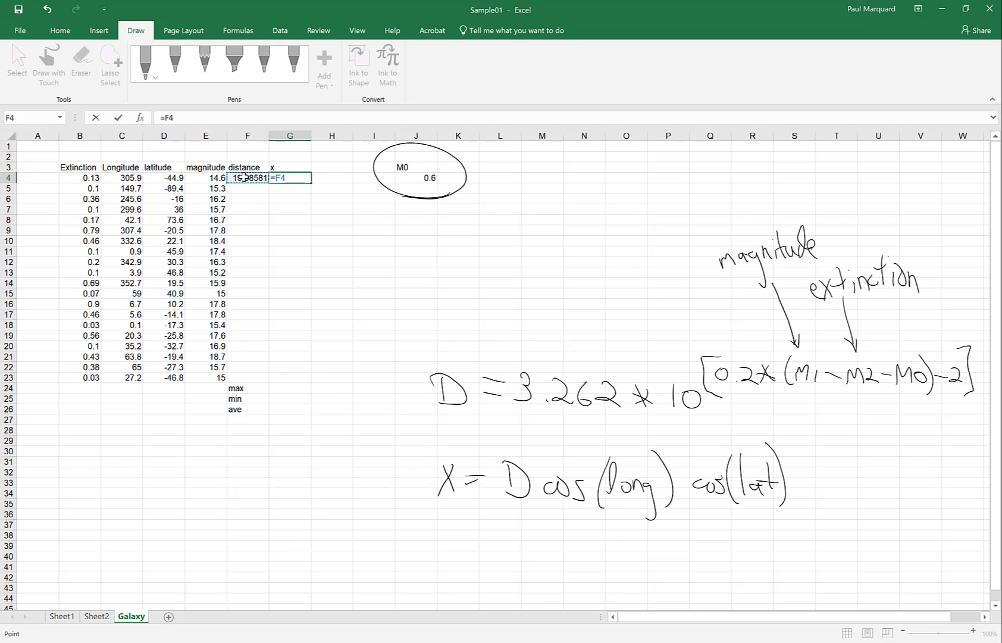
pyautogui.write('*cos')
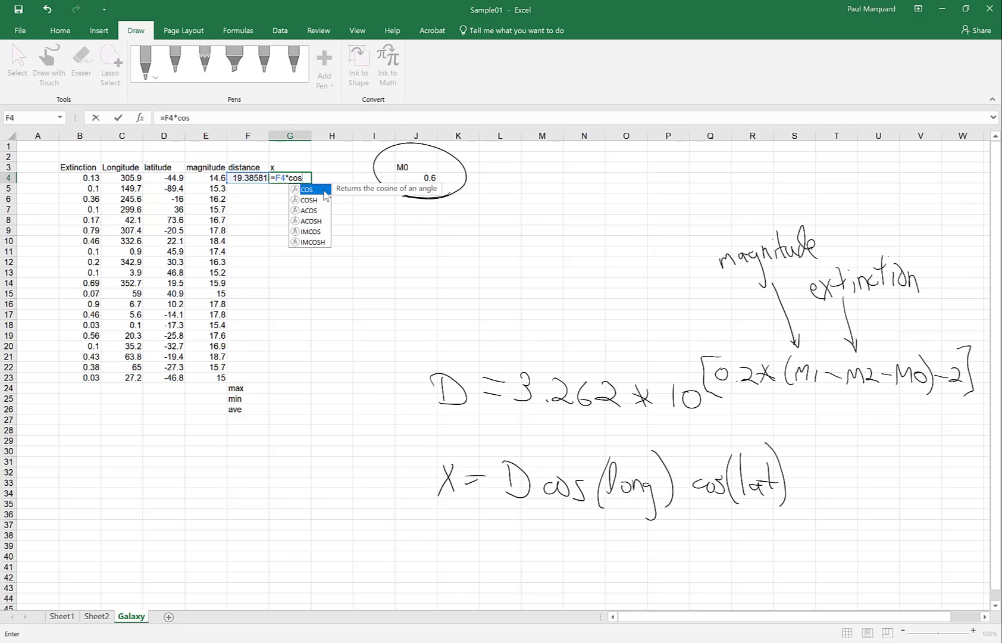
pyautogui.write('(')
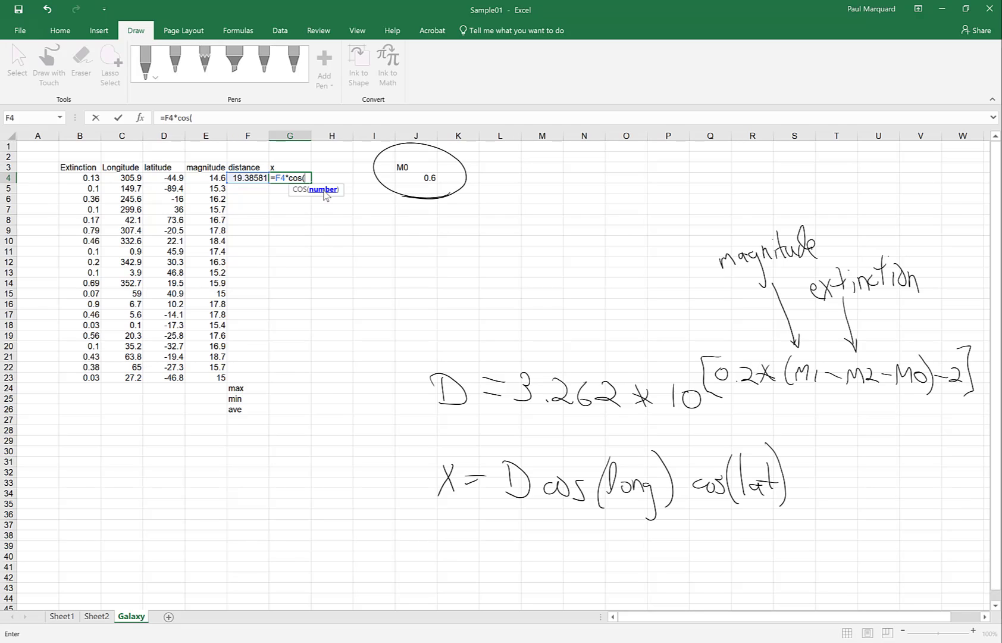
pyautogui.click(126, 178)
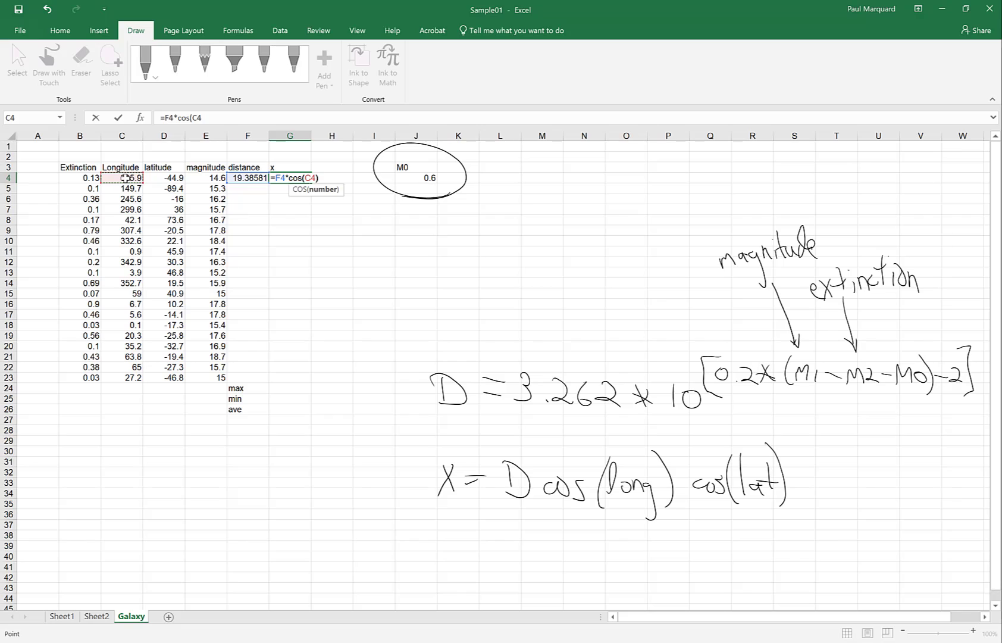
pyautogui.write(')')
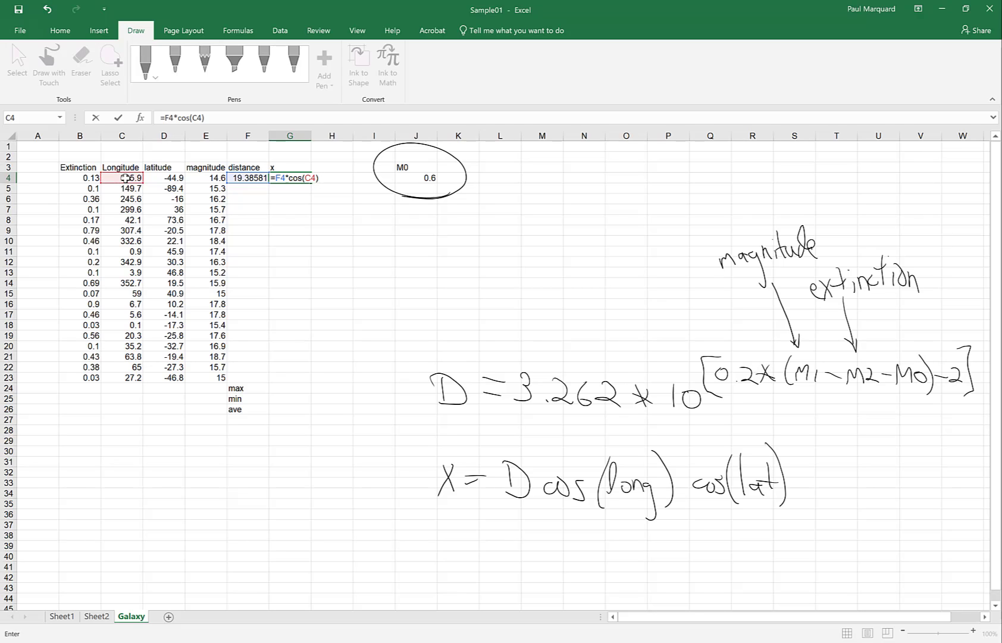
pyautogui.write('*cos(')
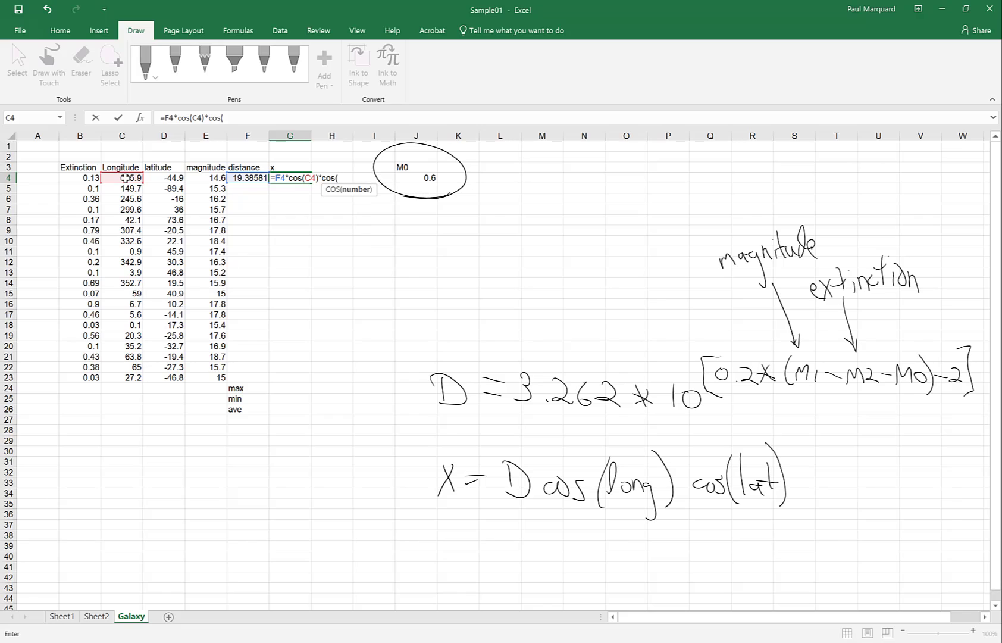
pyautogui.click(156, 174)
pyautogui.write(')')
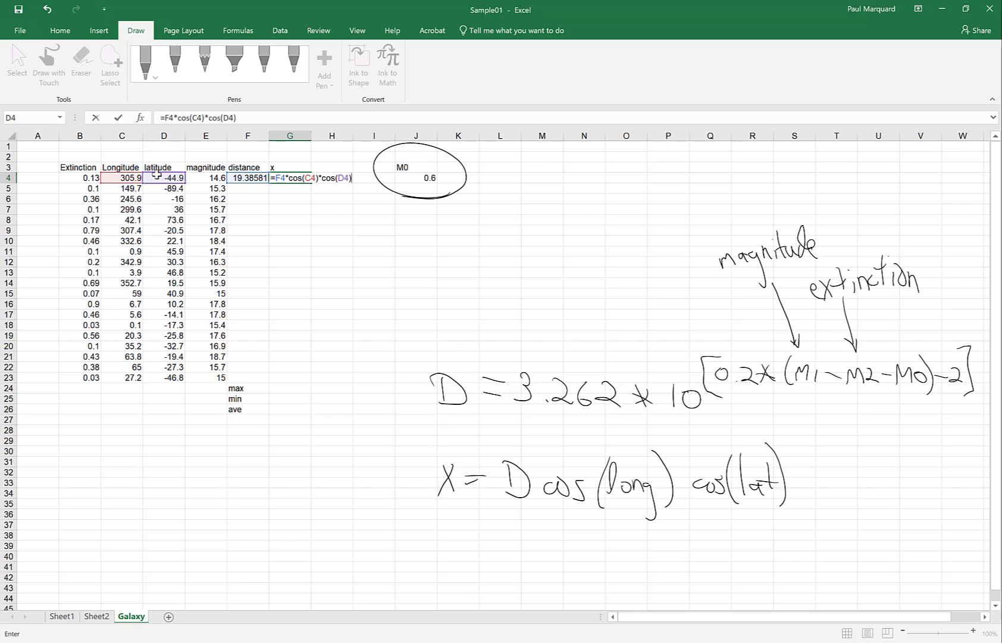
pyautogui.press('Return')
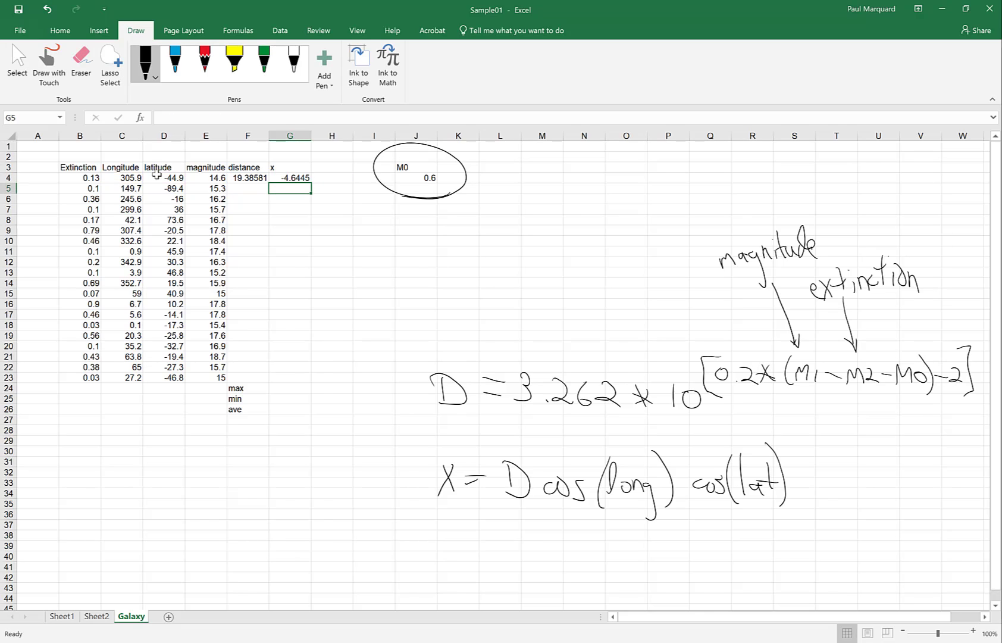
pyautogui.click(294, 177)
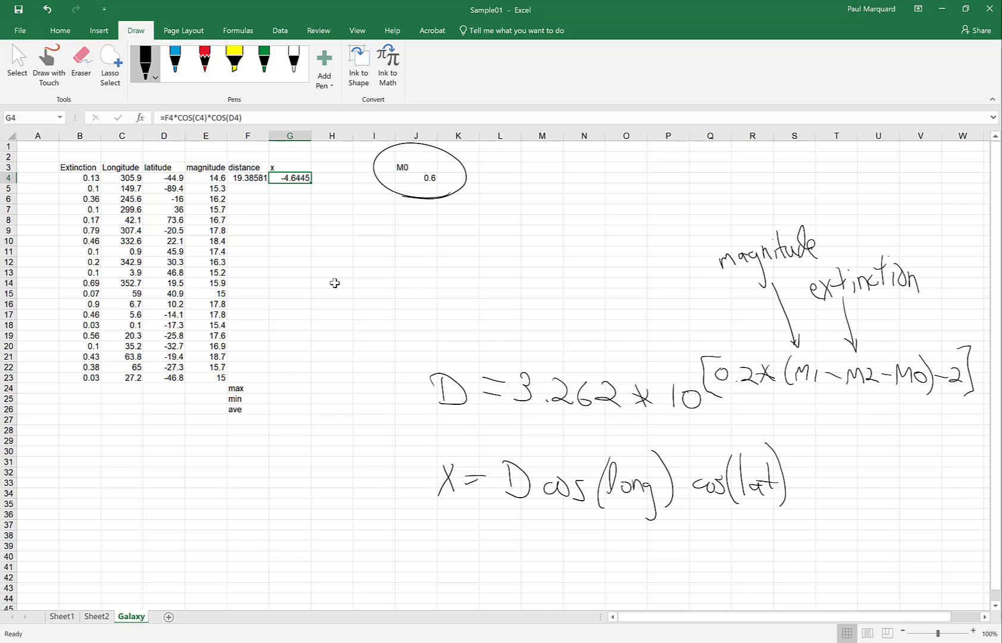
# Step: Enter the test formula =COS(60) in K12, which returns -0.95241
pyautogui.click(462, 263)
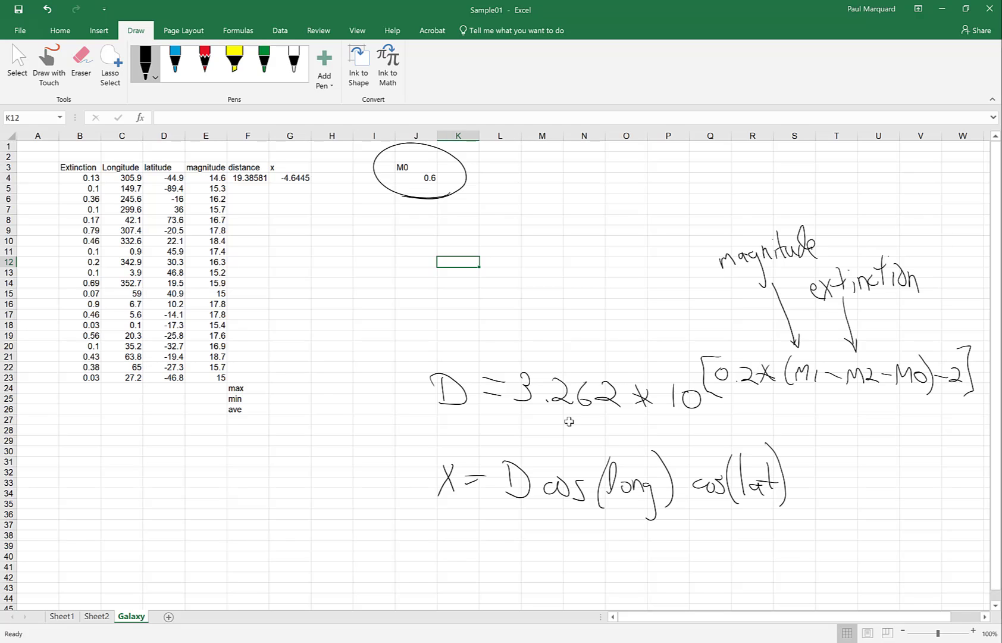
pyautogui.write('=cos')
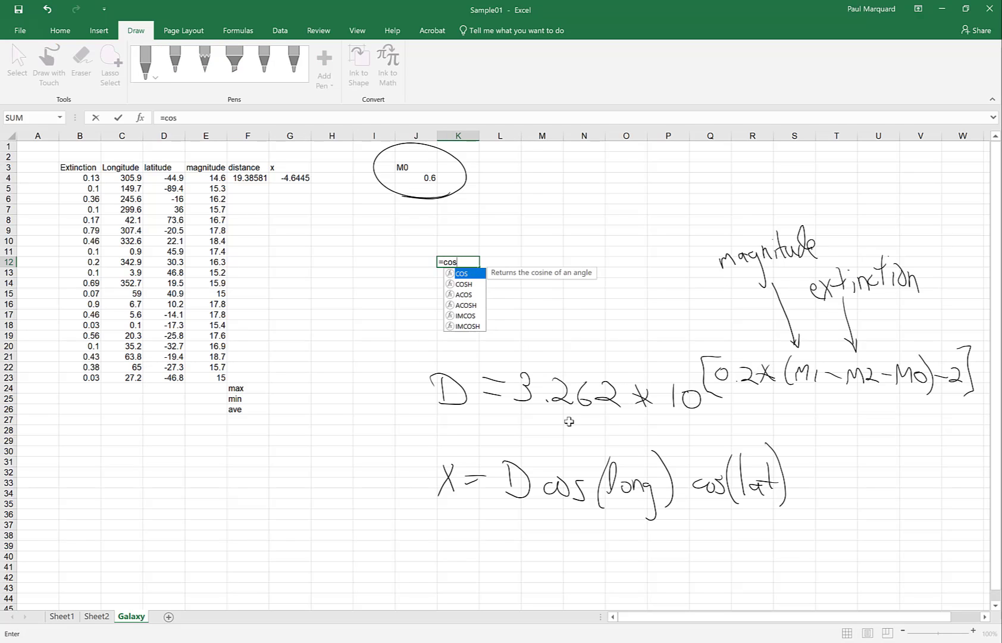
pyautogui.write('(')
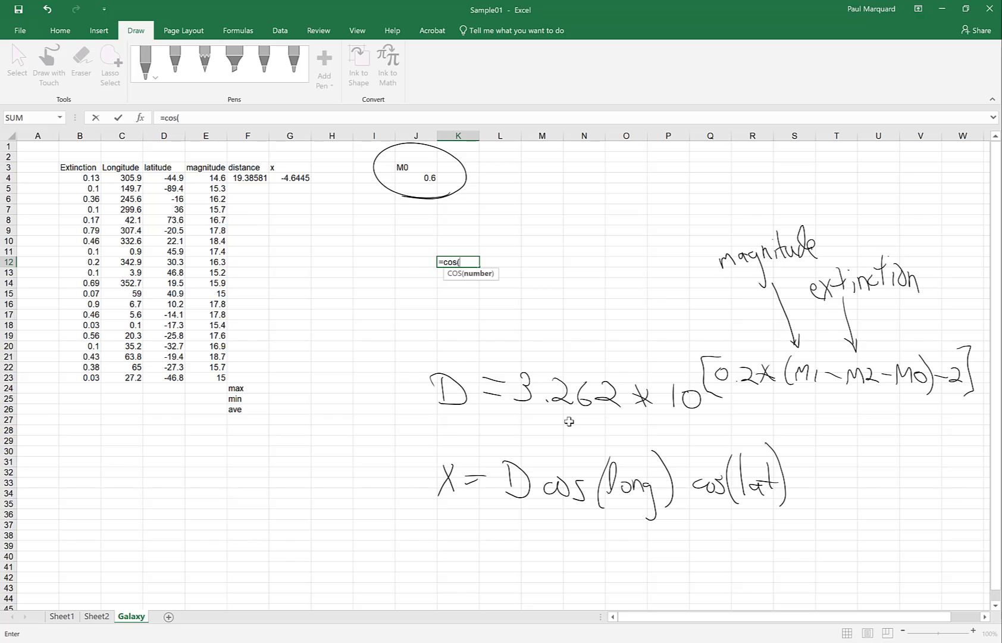
pyautogui.write('60)')
pyautogui.press('Return')
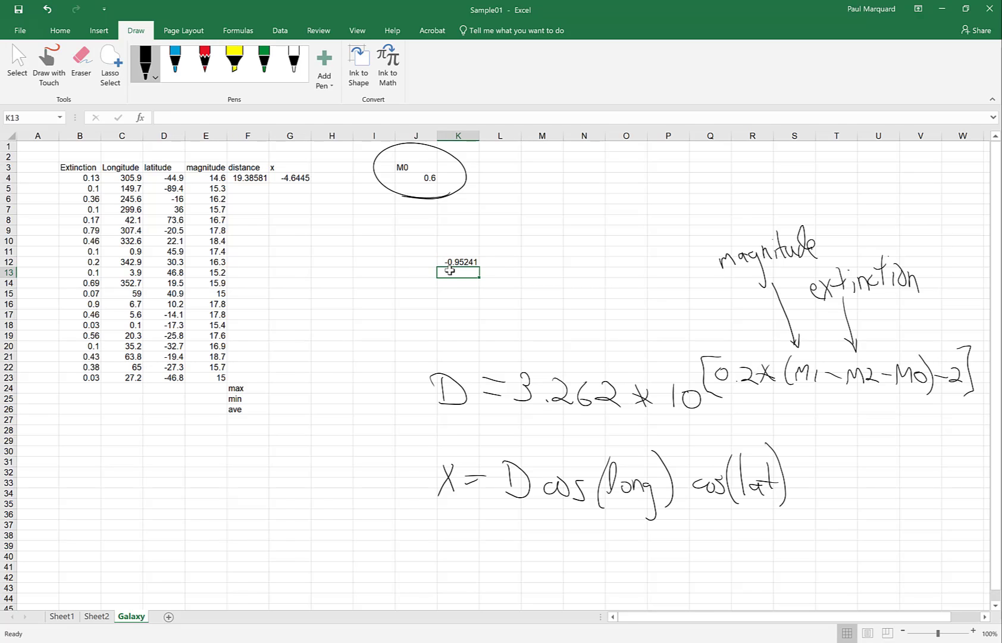
pyautogui.click(456, 262)
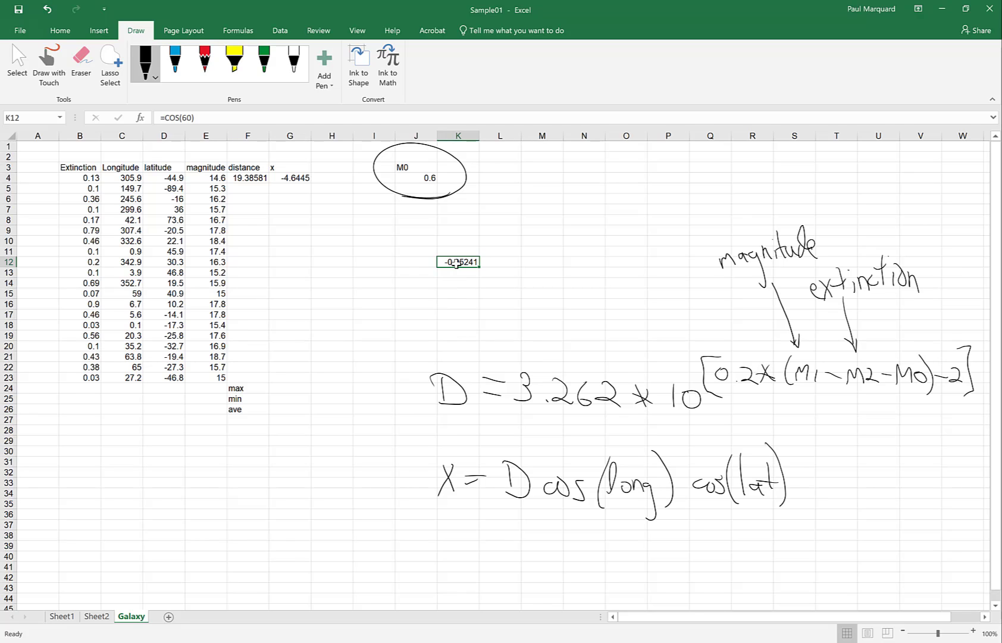
# Step: Change K12 to =COS(60*PI/180), removing the extra closing bracket Excel flagged
pyautogui.click(192, 118)
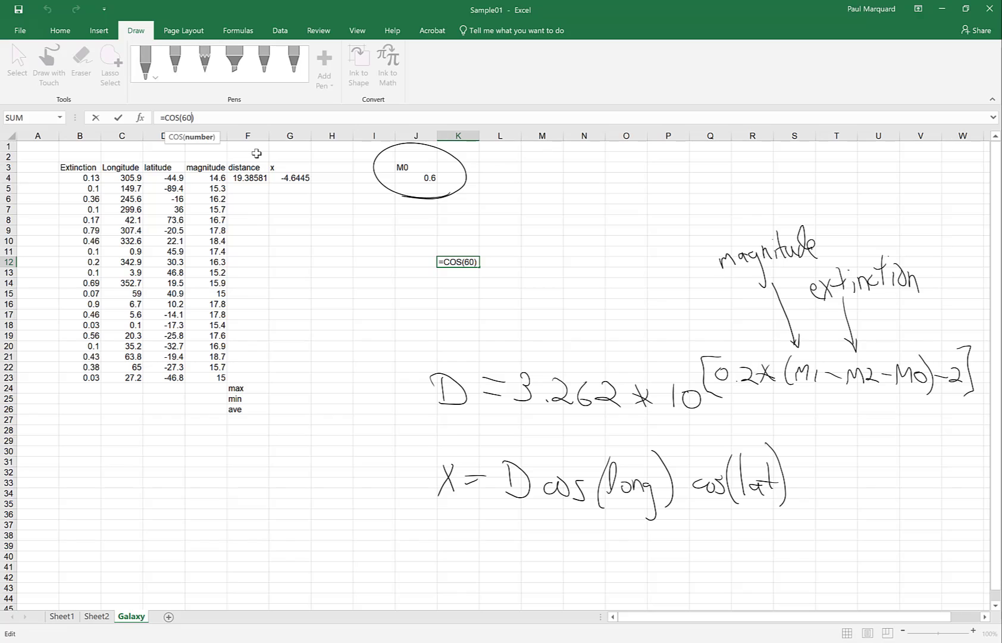
pyautogui.write('*pi')
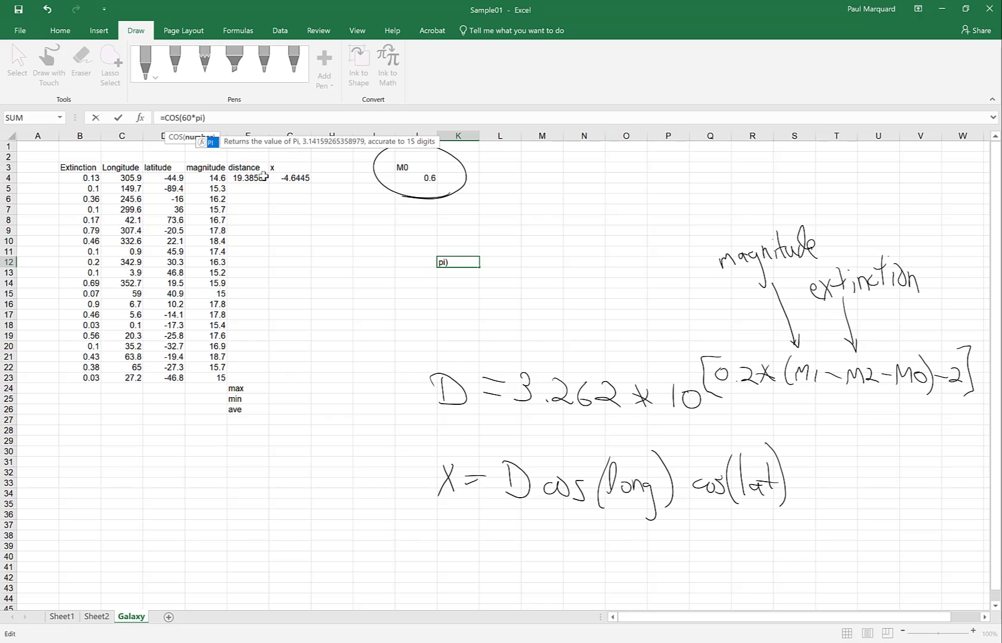
pyautogui.write('/1')
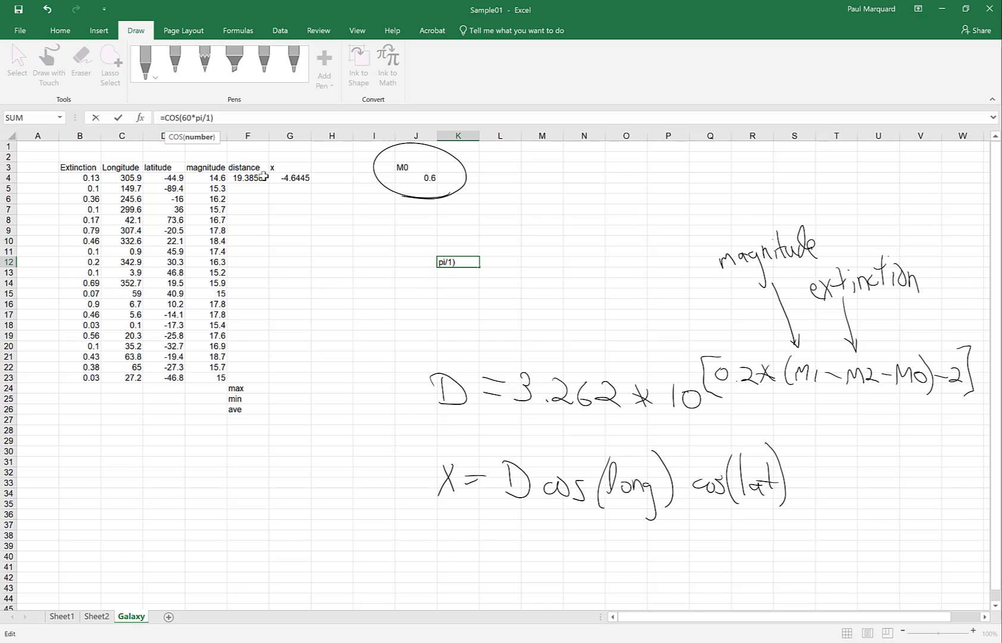
pyautogui.write('80)')
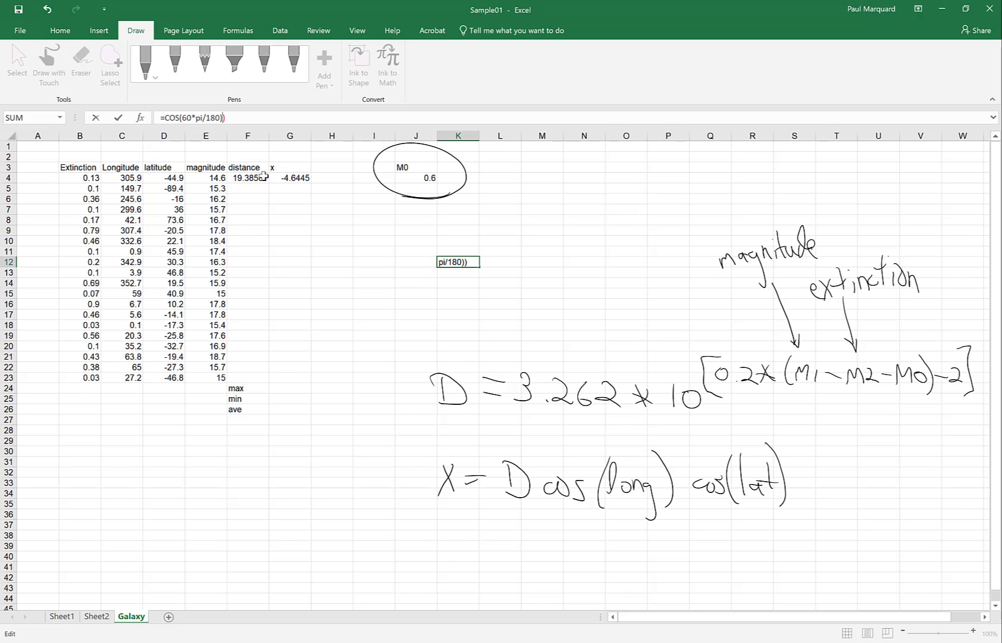
pyautogui.press('Return')
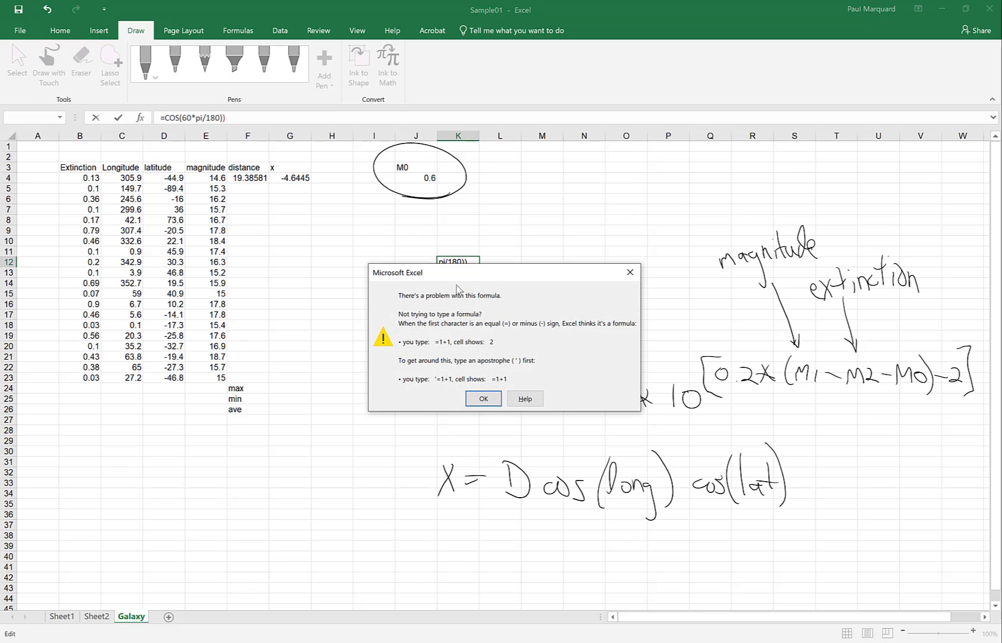
pyautogui.click(482, 400)
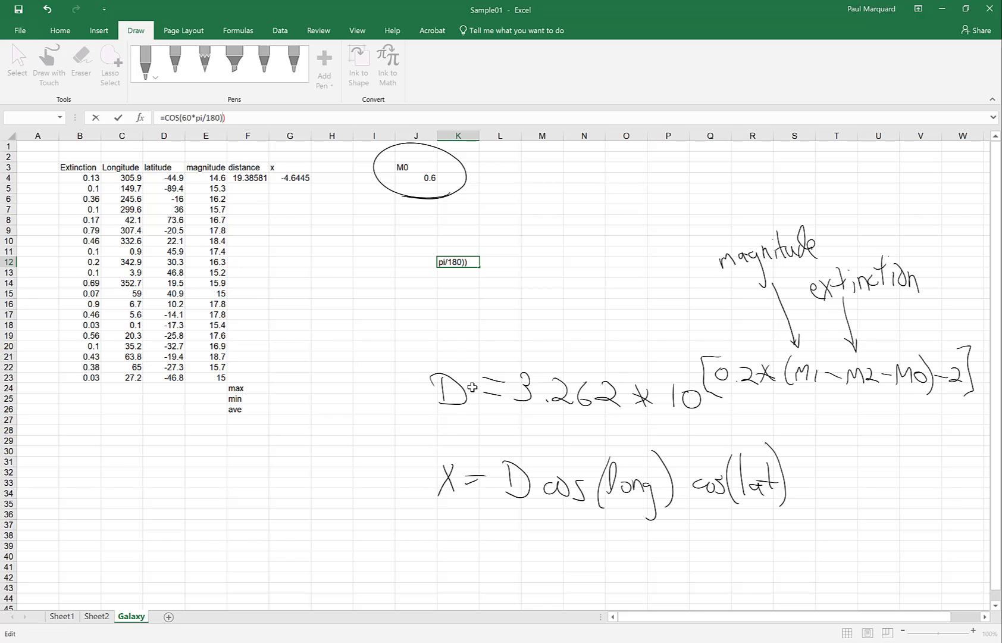
pyautogui.press('BackSpace')
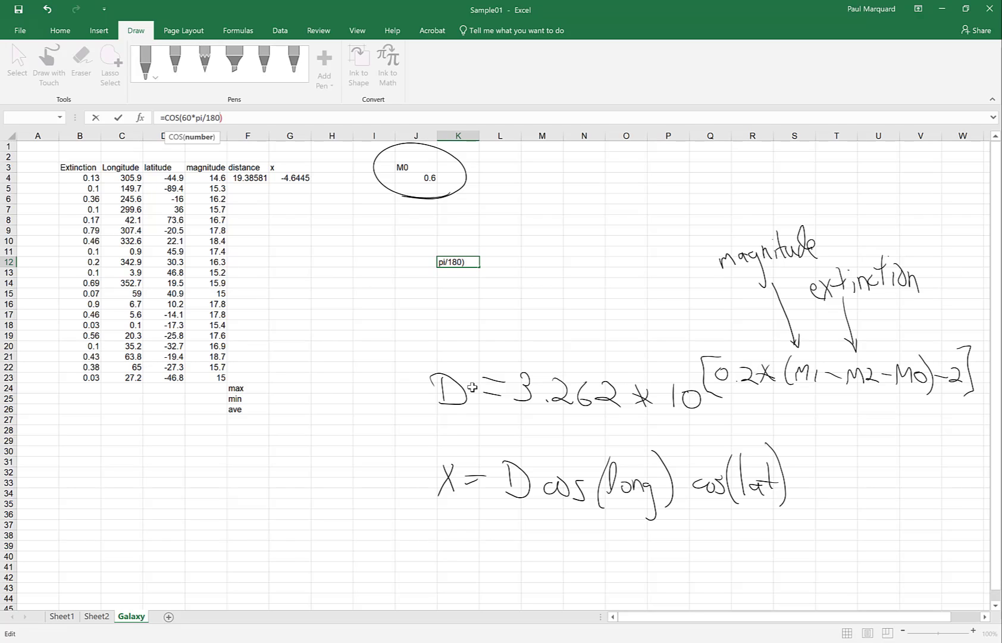
pyautogui.press('Return')
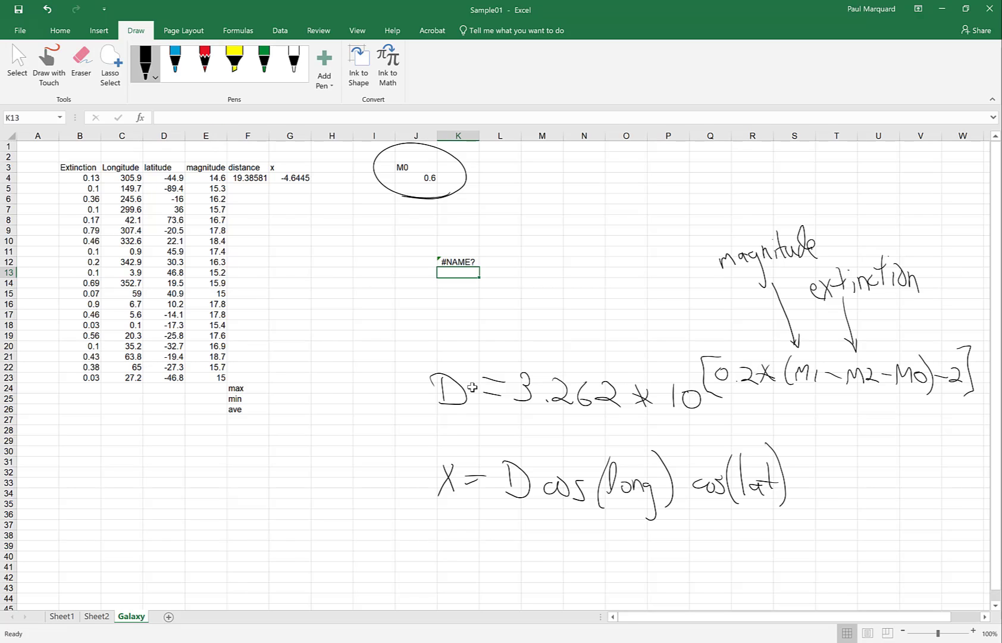
# Step: Fix the #NAME? error so K12 reads =COS(60*PI()/180), returning 0.5
pyautogui.click(455, 262)
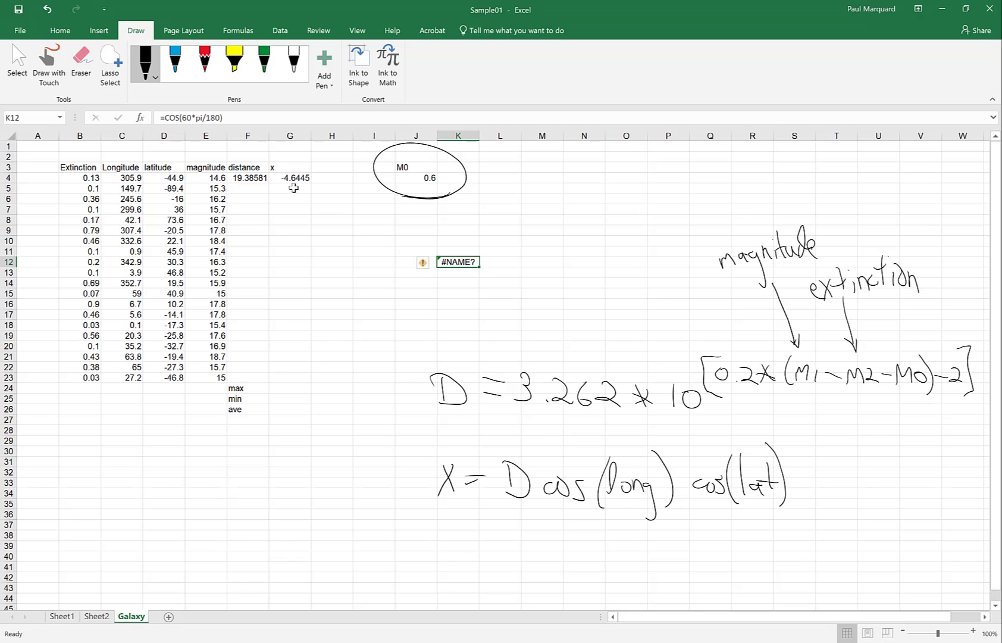
pyautogui.click(203, 118)
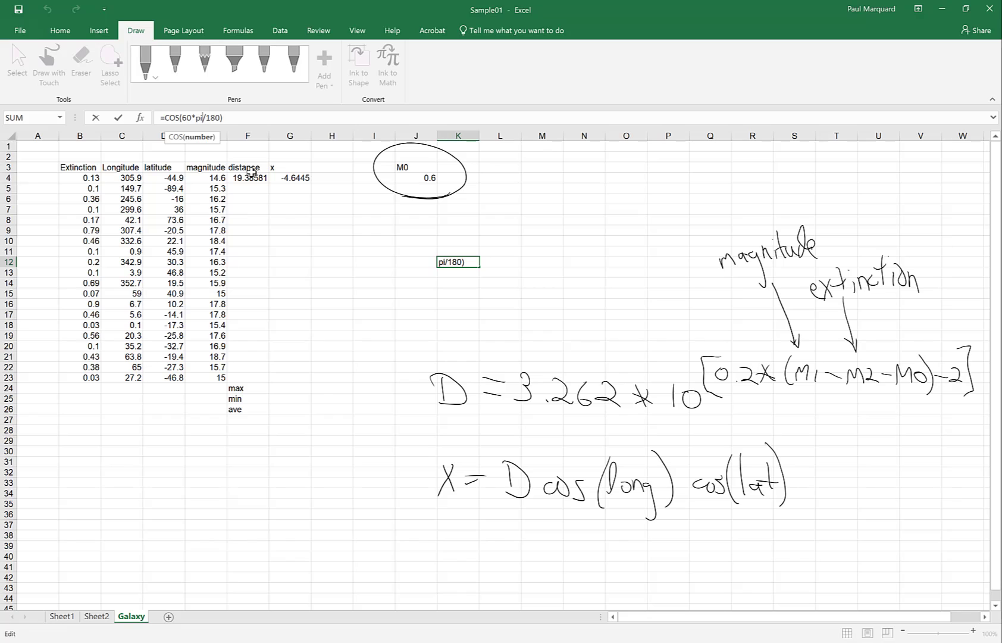
pyautogui.write('()')
pyautogui.press('Return')
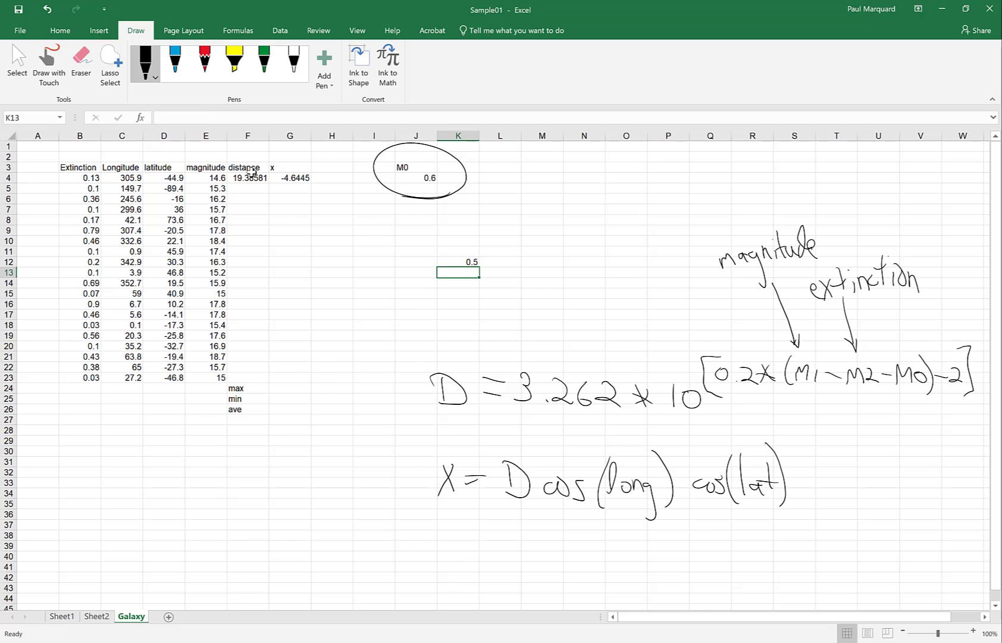
pyautogui.click(444, 261)
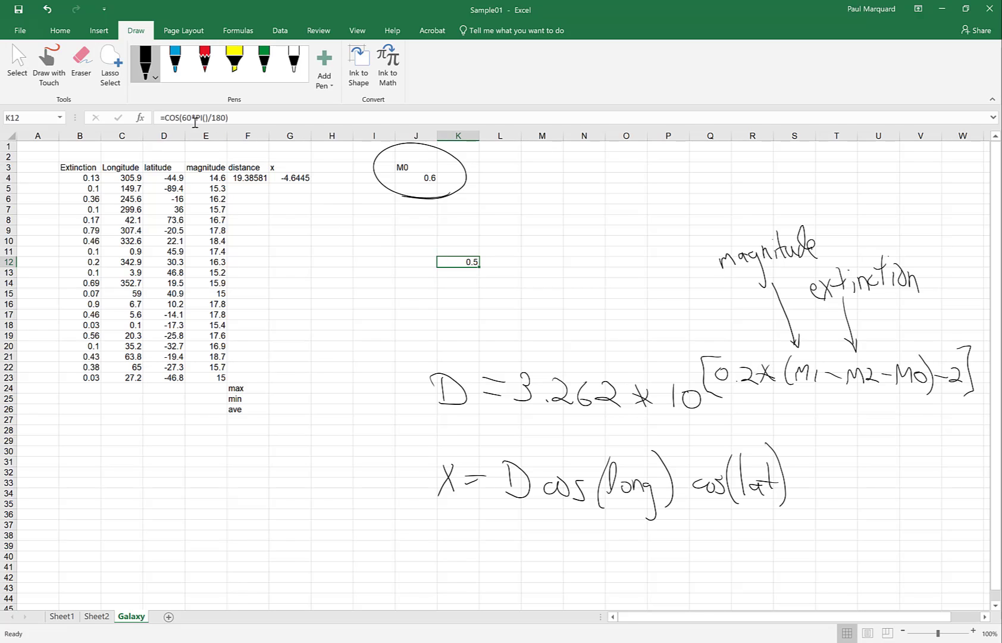
pyautogui.moveTo(196, 118); pyautogui.dragTo(208, 118)
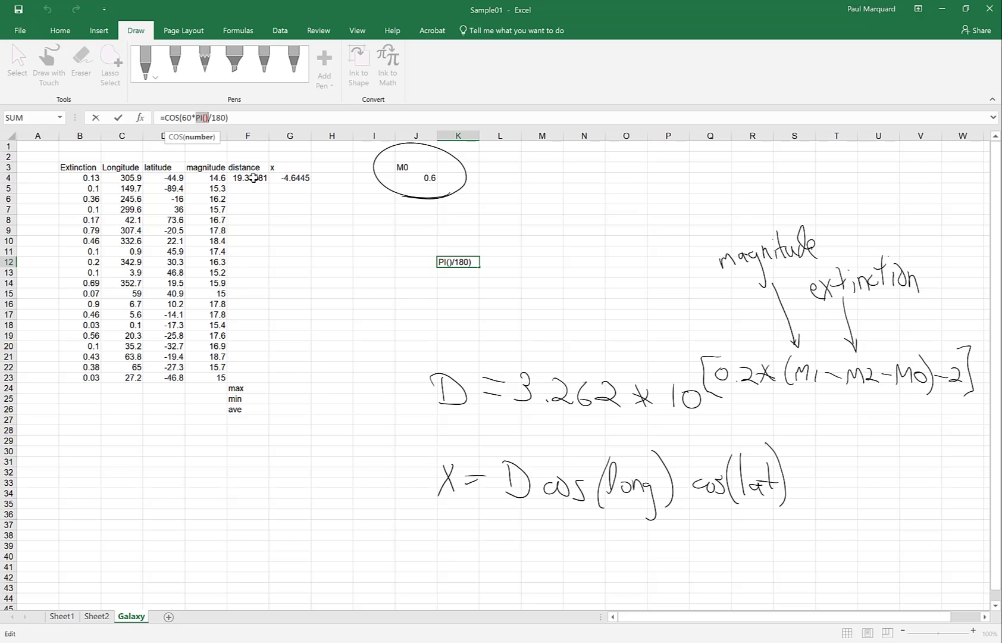
# Step: Review the F4 and G4 formulas, then enter =COS(RADIANS(60)) in K13, returning 0.5
pyautogui.hotkey('ctrl', 'Return')
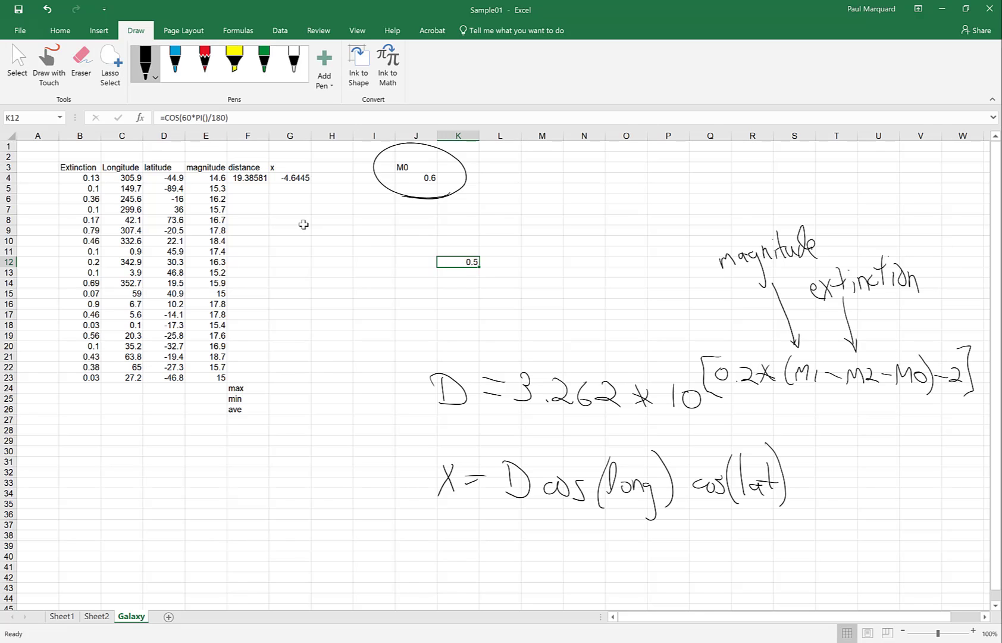
pyautogui.click(241, 179)
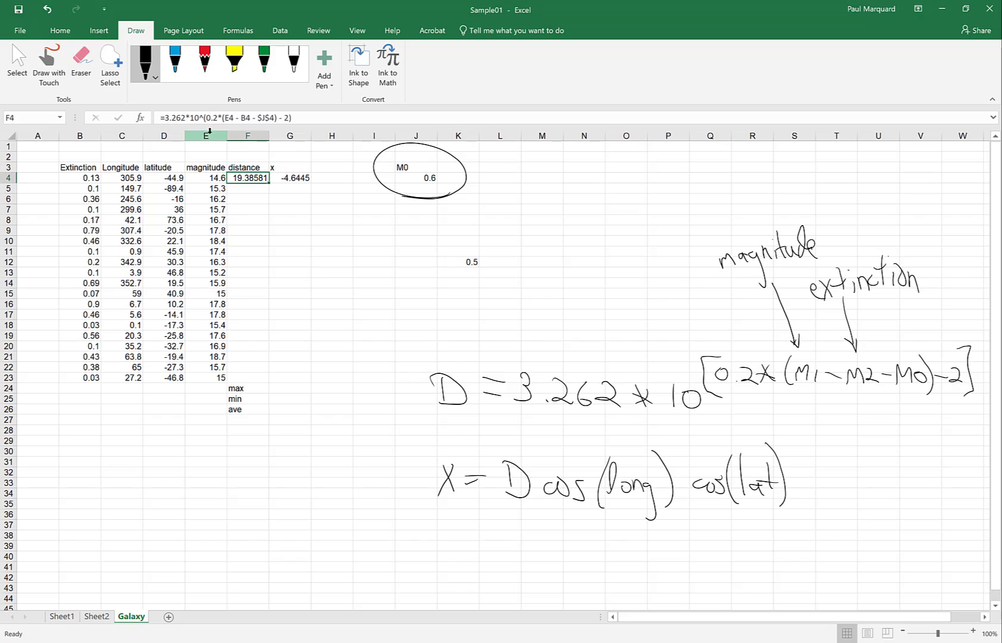
pyautogui.click(291, 180)
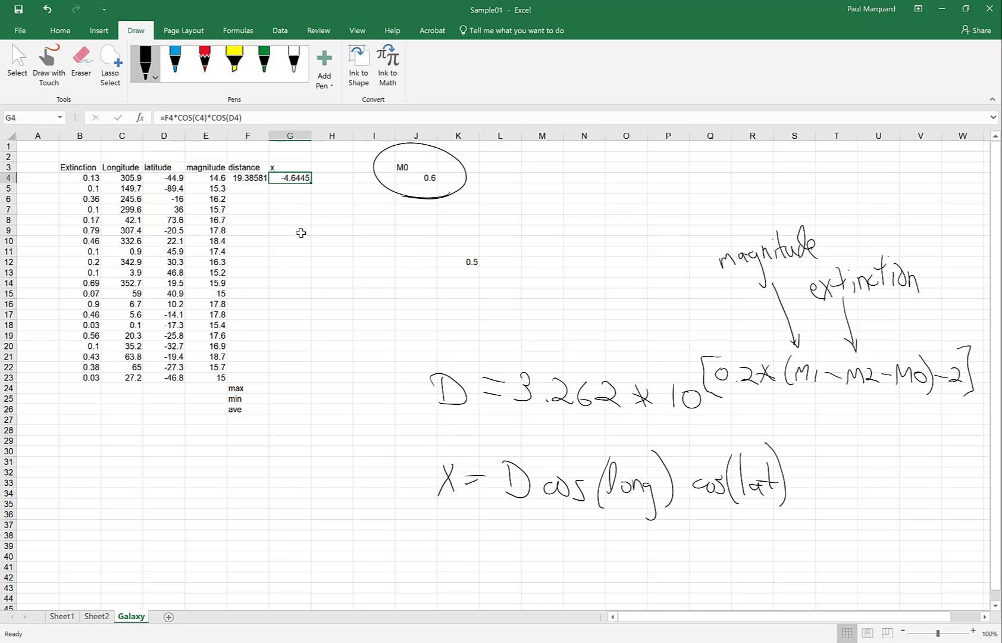
pyautogui.click(473, 270)
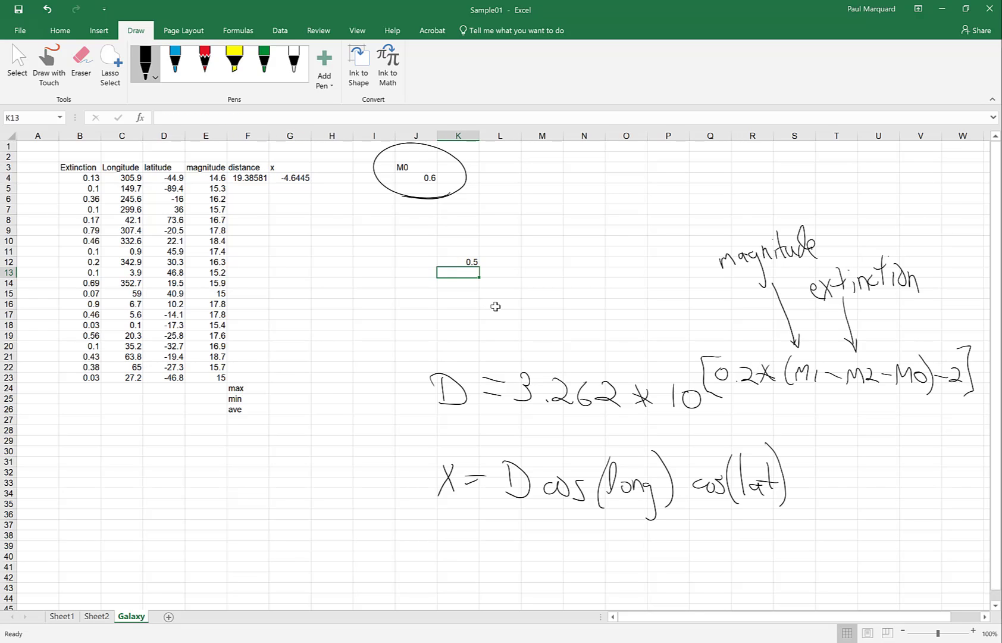
pyautogui.write('=co')
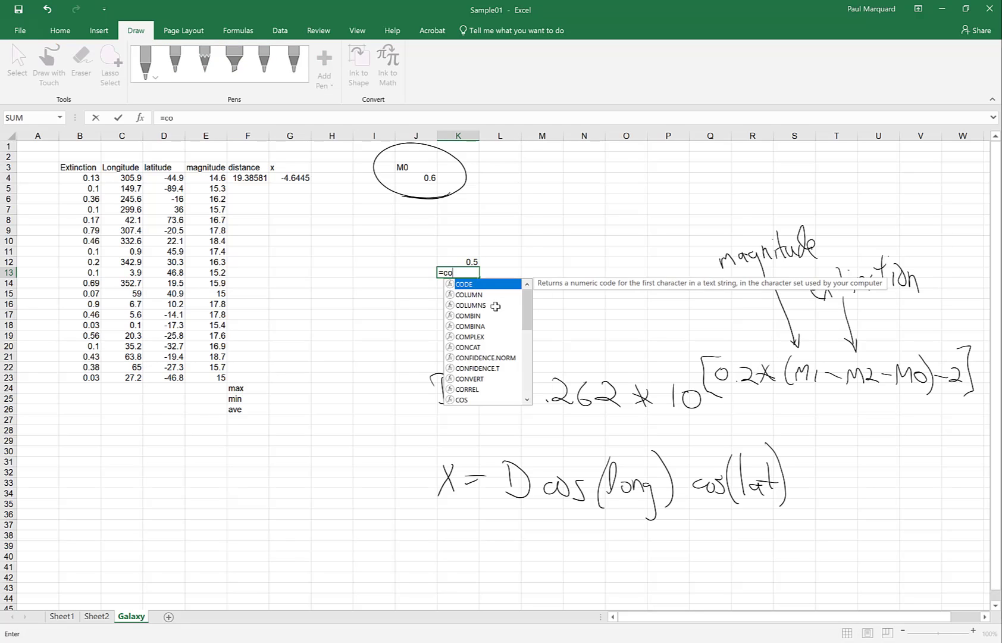
pyautogui.write('s(r')
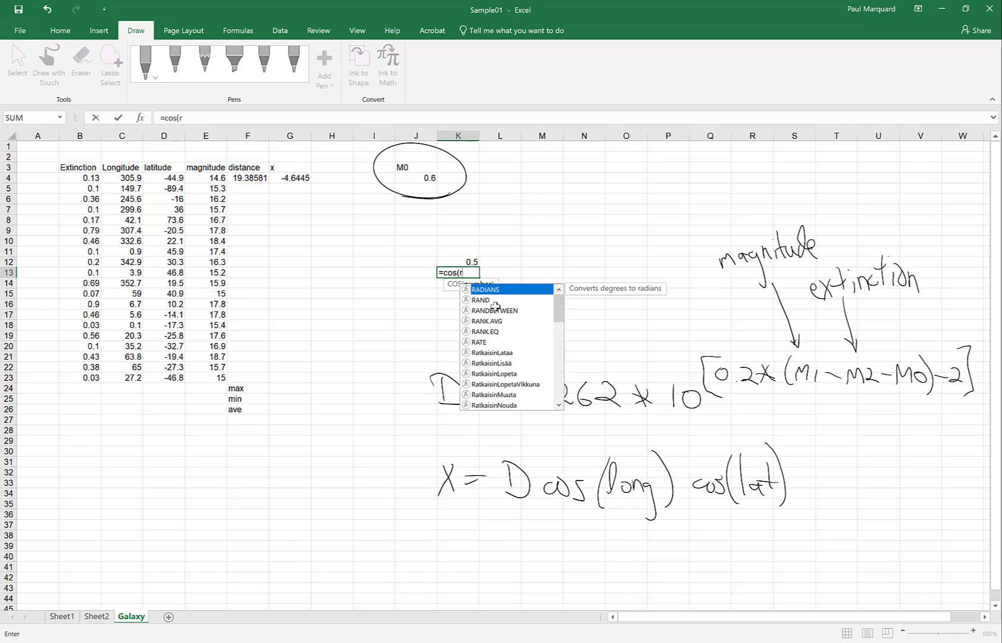
pyautogui.write('adians(')
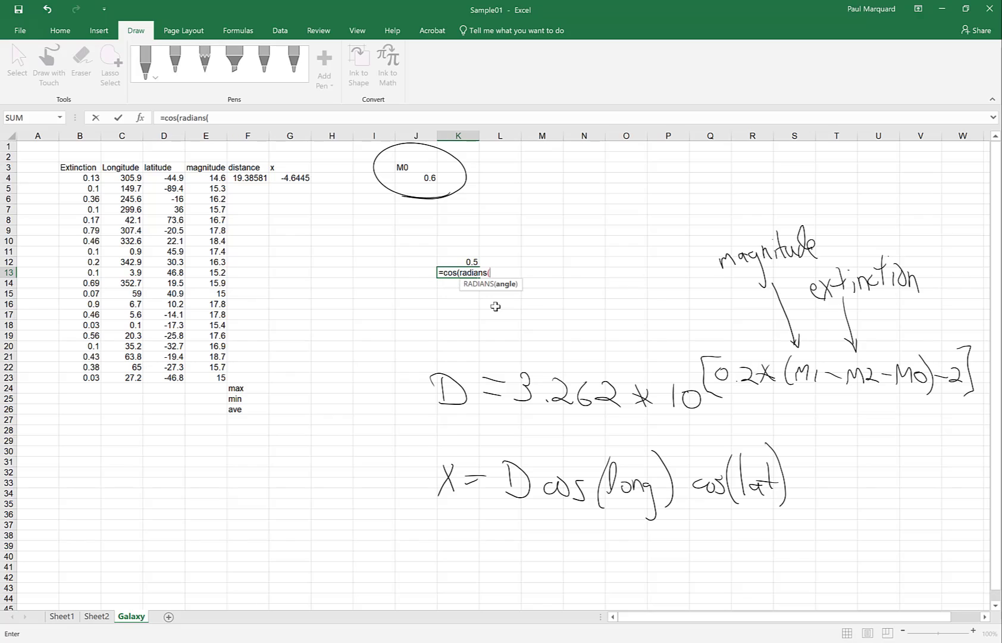
pyautogui.write('60)')
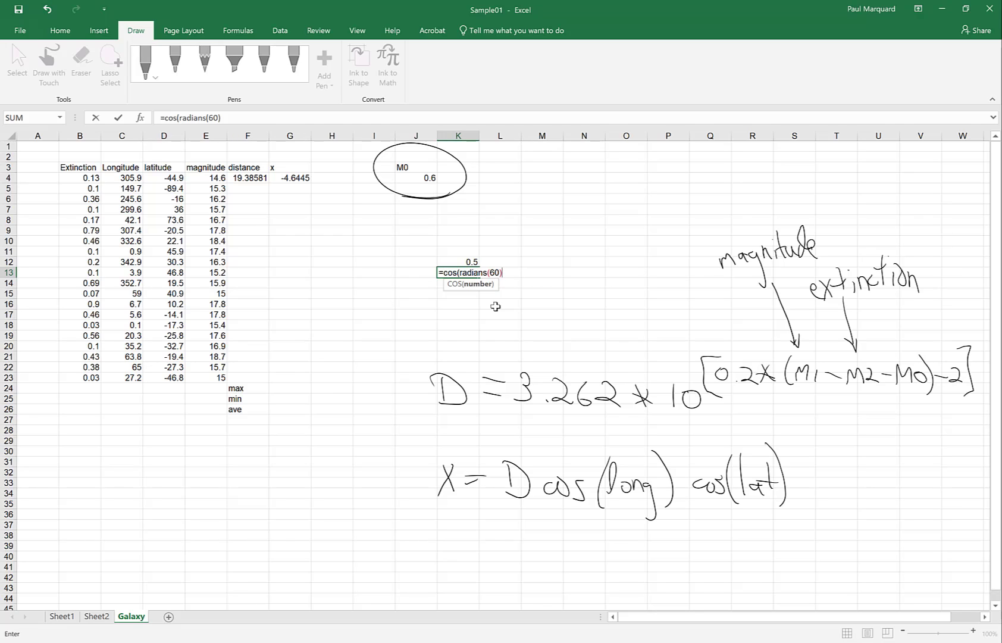
pyautogui.write(')')
pyautogui.press('Return')
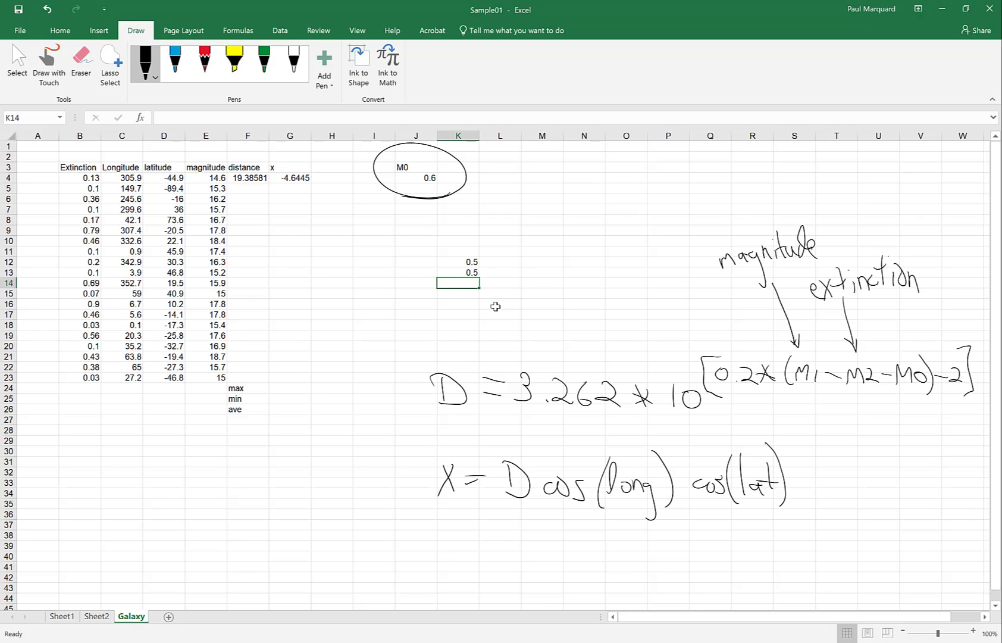
# Step: Change G4 to =F4*COS(RADIANS(C4))*COS(RADIANS(D4)), giving 8.051914
pyautogui.click(285, 179)
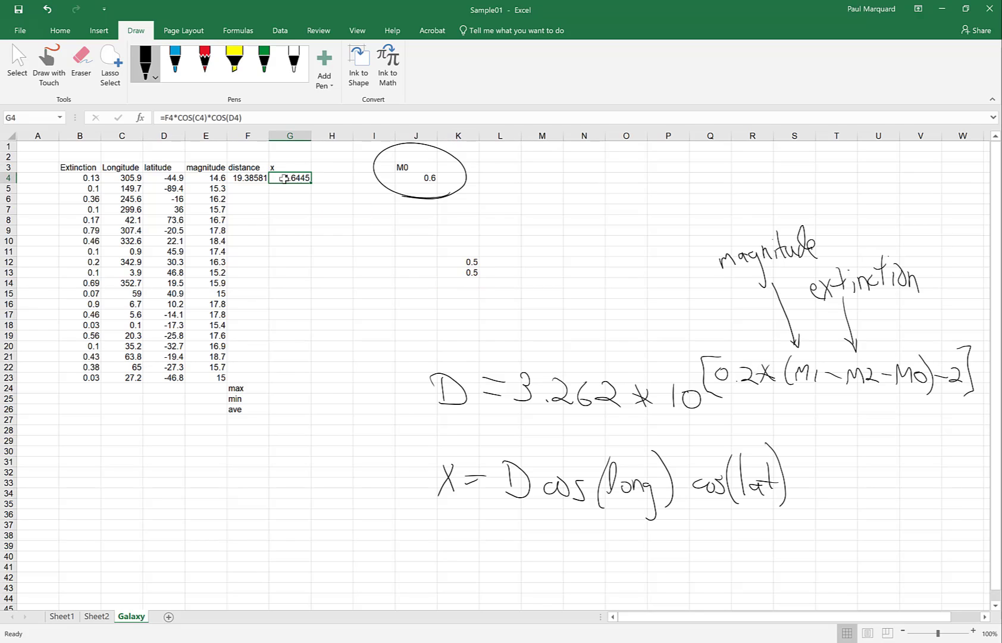
pyautogui.click(195, 119)
pyautogui.write('radians')
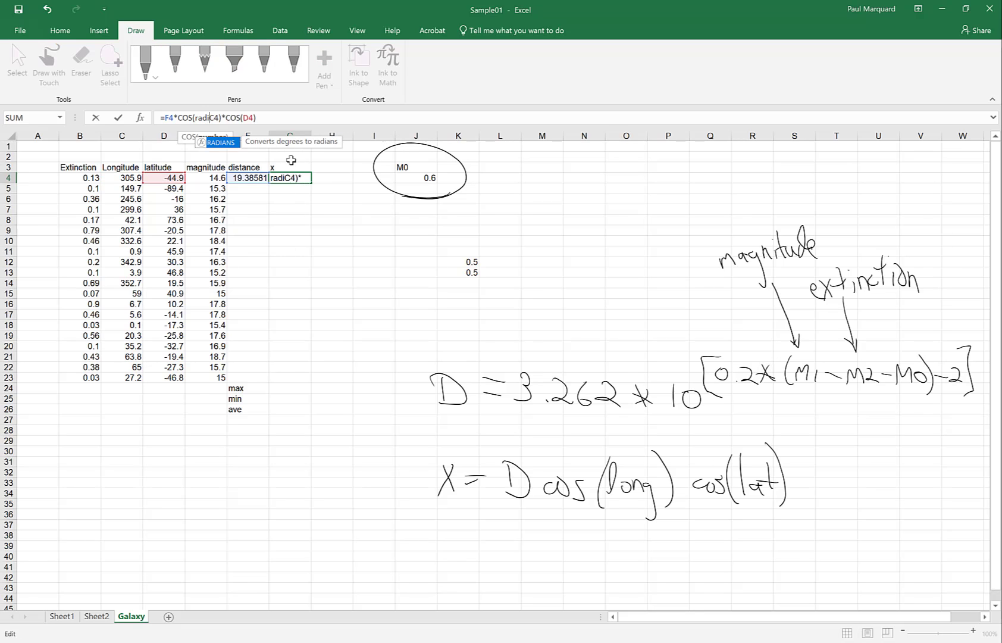
pyautogui.write('(')
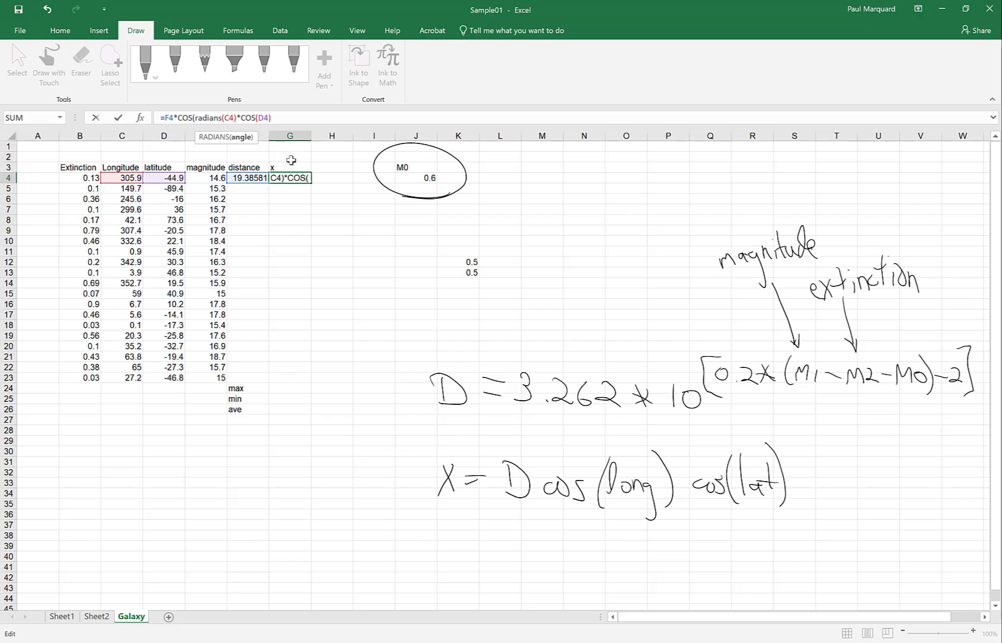
pyautogui.press('Right')
pyautogui.write(')')
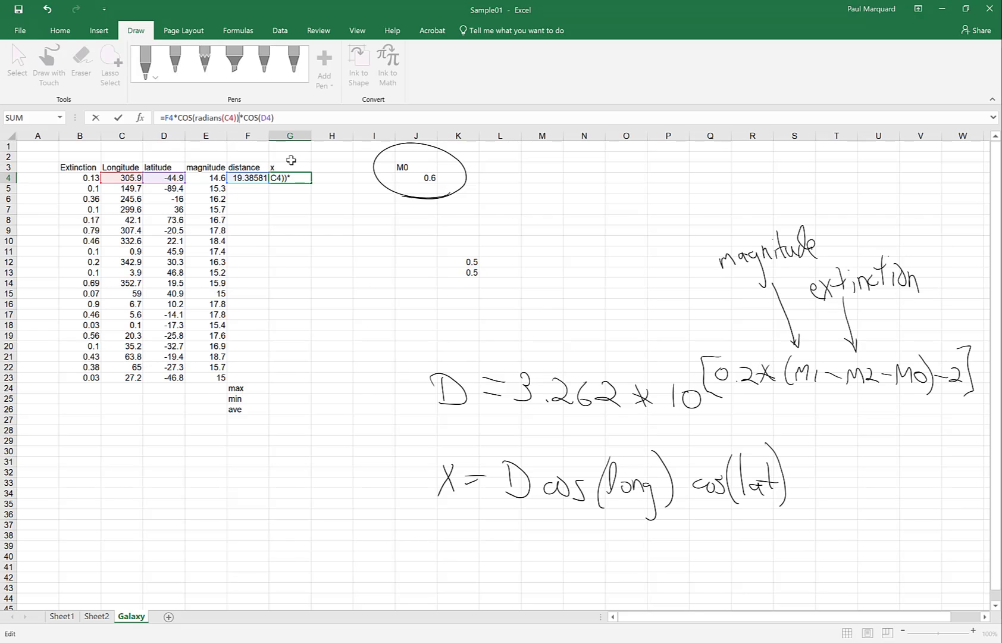
pyautogui.press('Right')
pyautogui.press('Right')
pyautogui.press('Right')
pyautogui.press('Right')
pyautogui.press('Right')
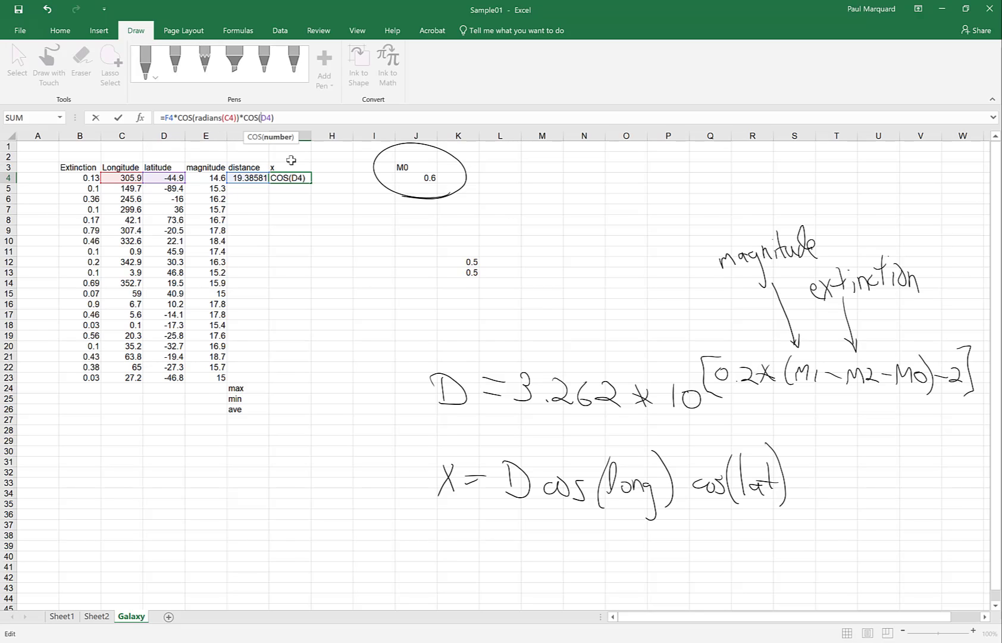
pyautogui.write('radians(')
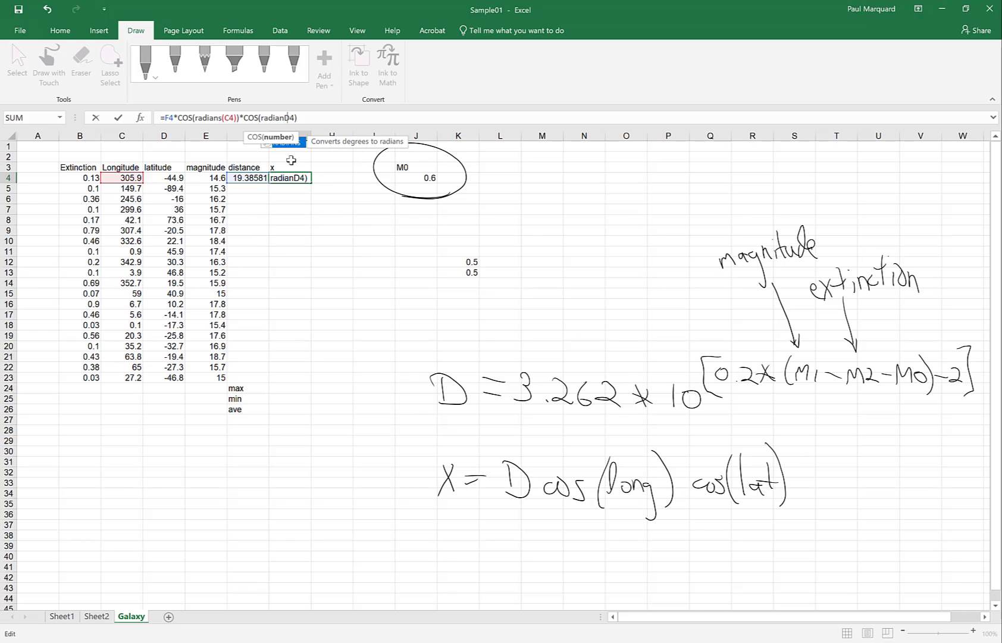
pyautogui.press('Right')
pyautogui.press('Right')
pyautogui.press('Right')
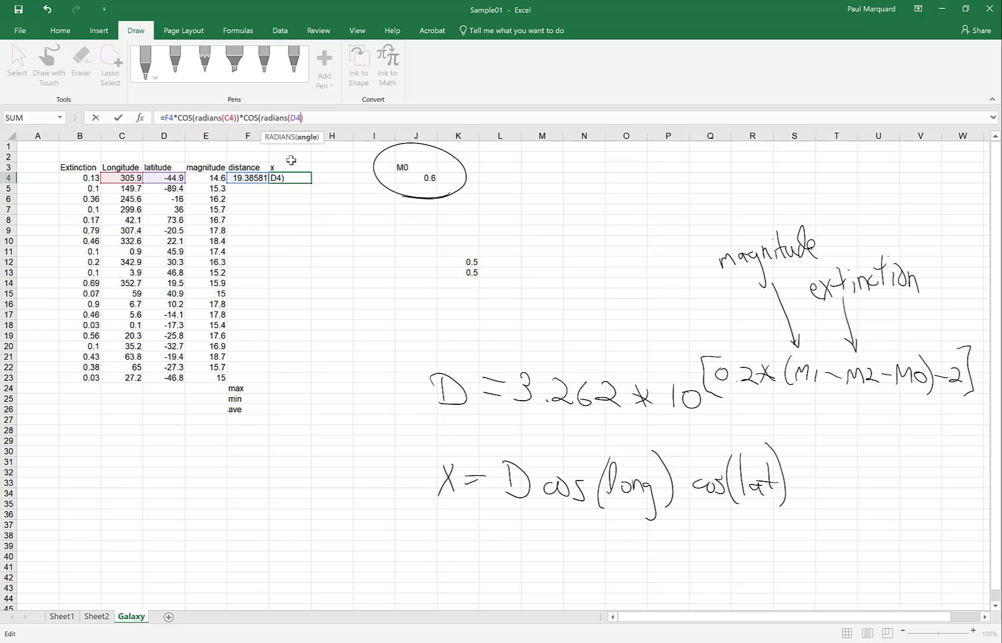
pyautogui.write(')')
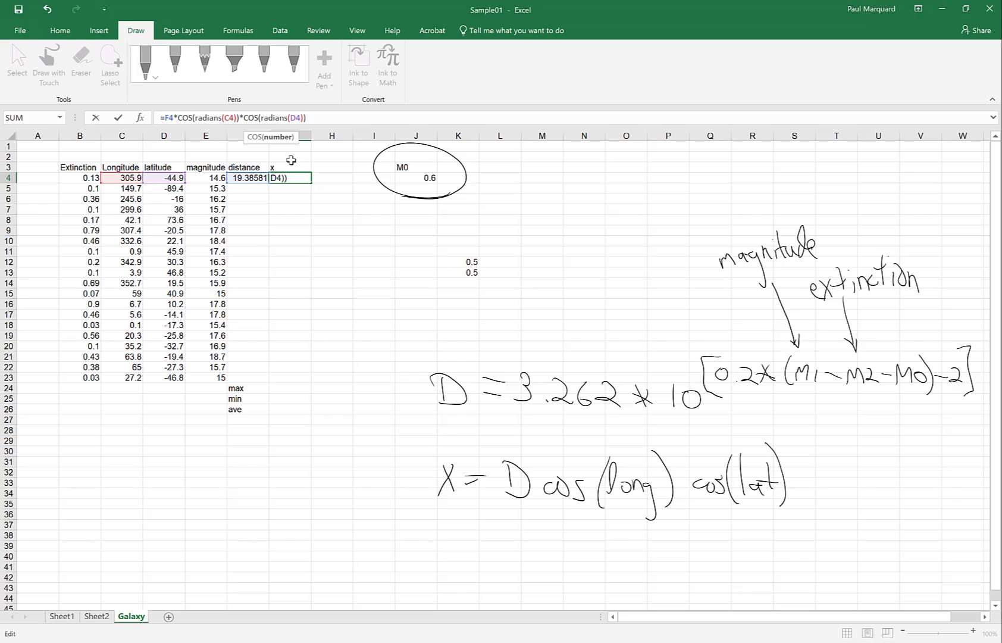
pyautogui.press('Return')
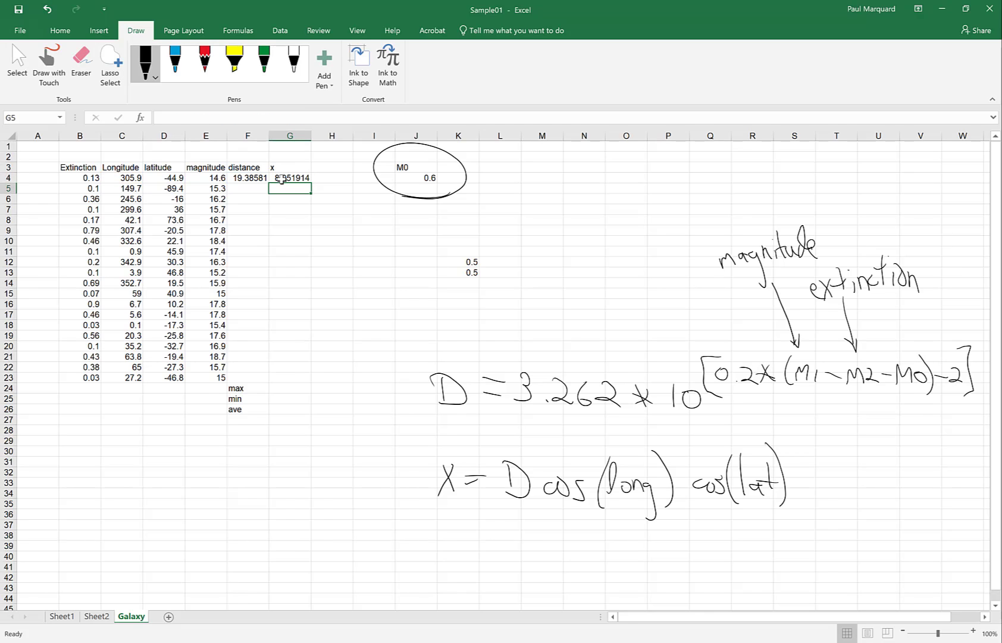
pyautogui.click(282, 178)
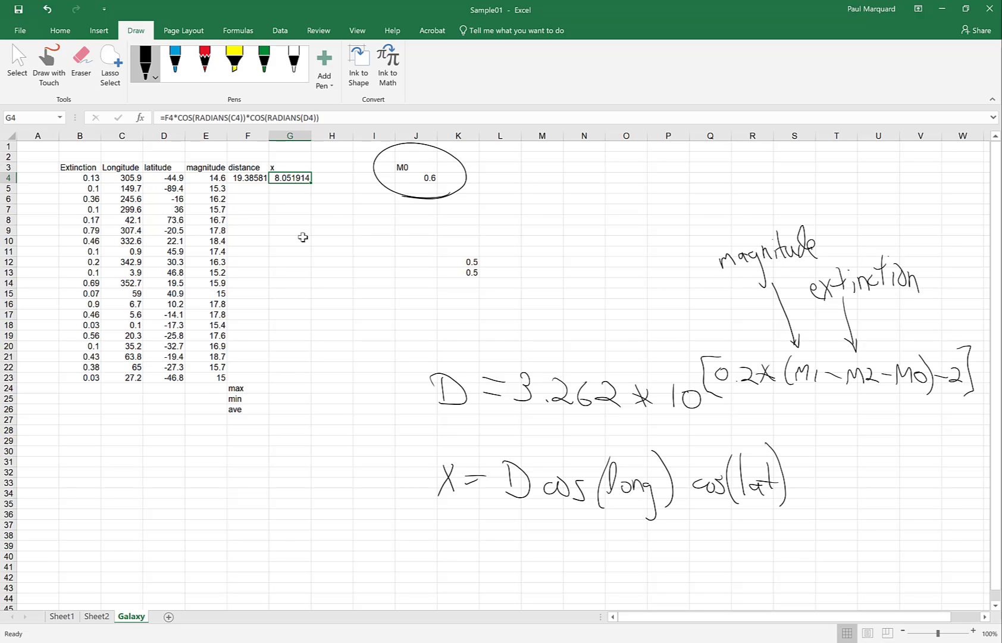
pyautogui.click(242, 178)
# Step: Fill the F4:G4 formulas down through row 23 for all 20 galaxies
pyautogui.moveTo(244, 180); pyautogui.dragTo(312, 387)
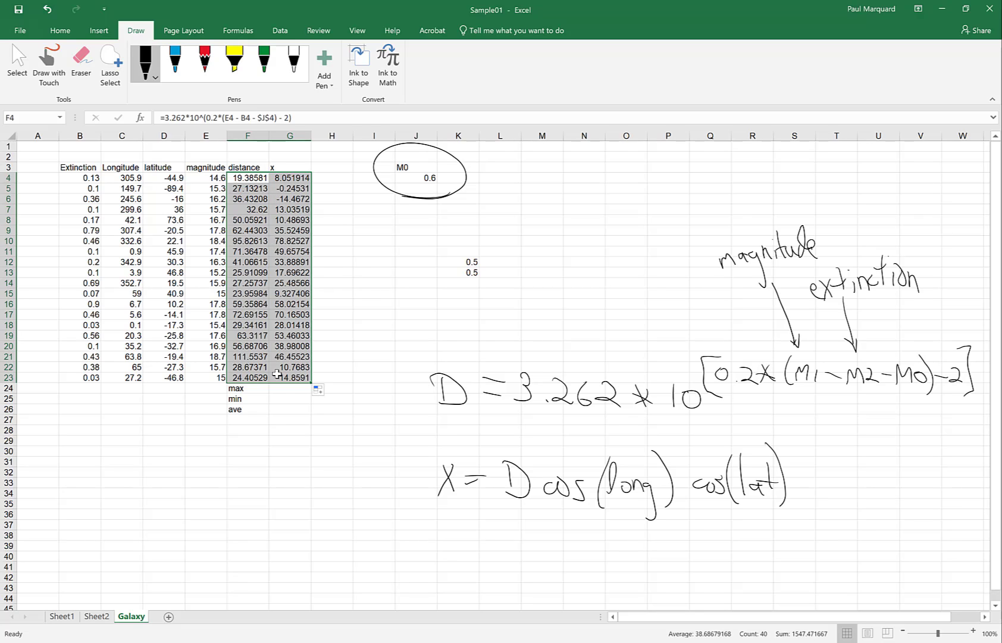
pyautogui.click(286, 389)
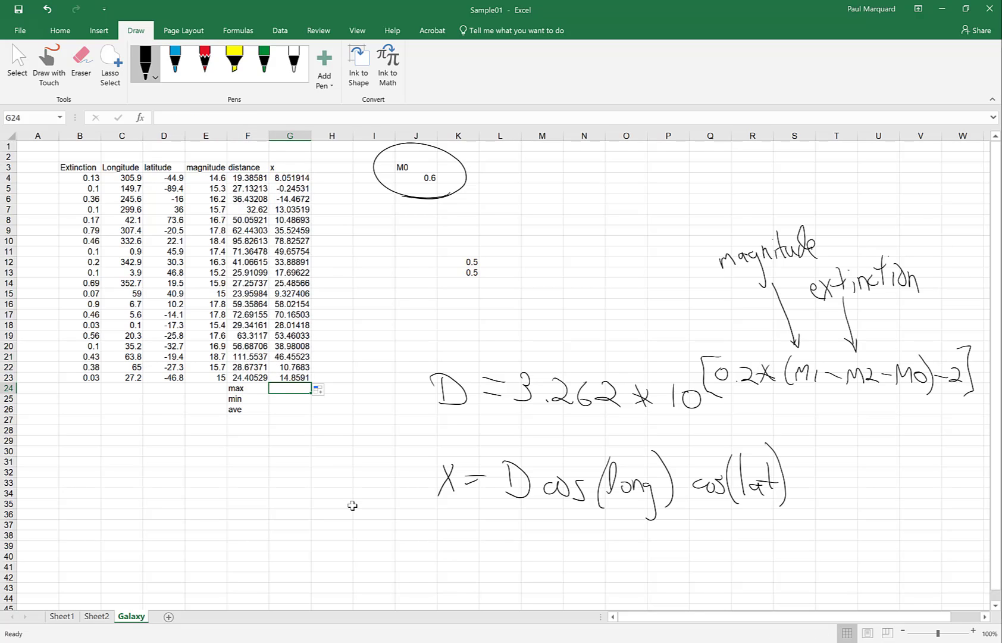
# Step: Enter =MAX(G4:G23) in G24, showing the largest x, 78.82527
pyautogui.write('=max')
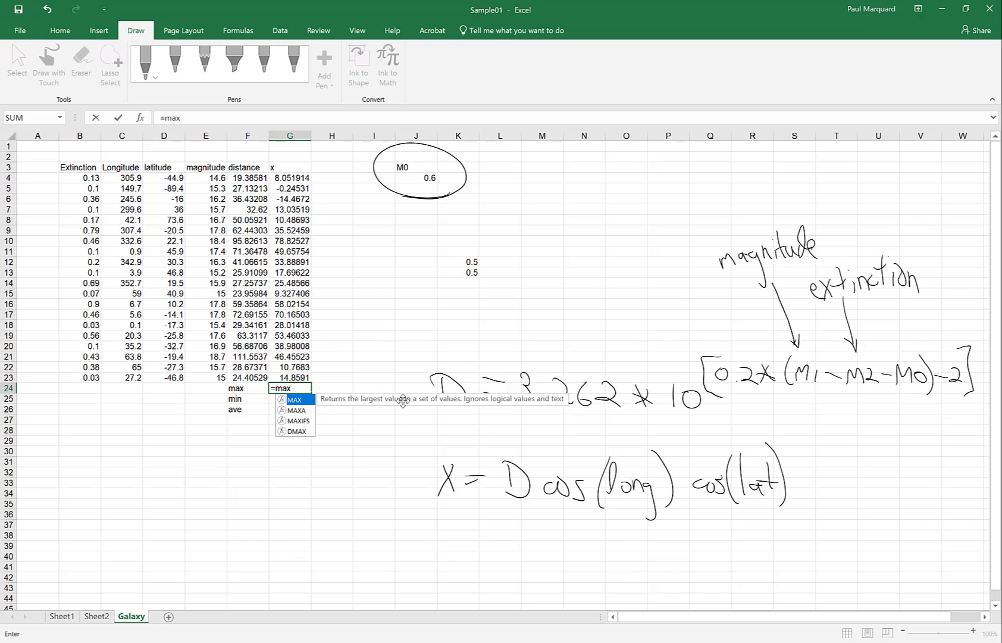
pyautogui.write('(')
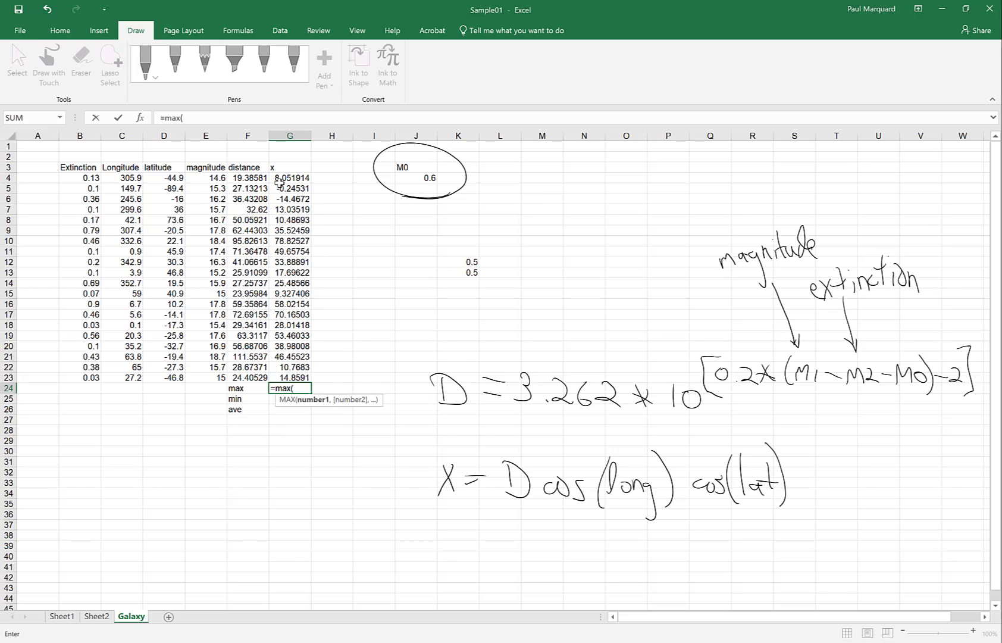
pyautogui.moveTo(285, 177); pyautogui.dragTo(296, 378)
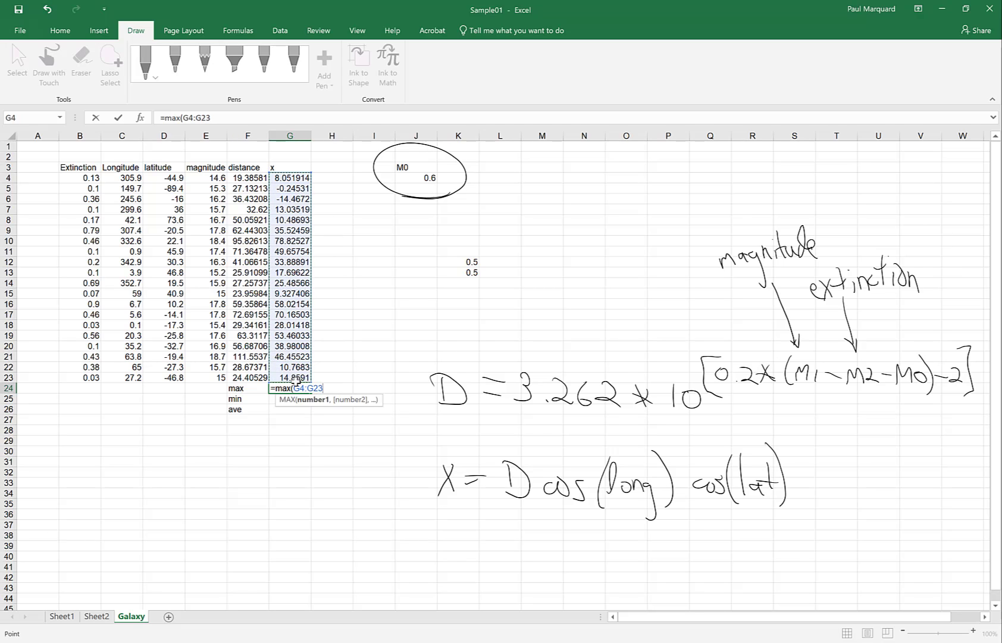
pyautogui.write(')')
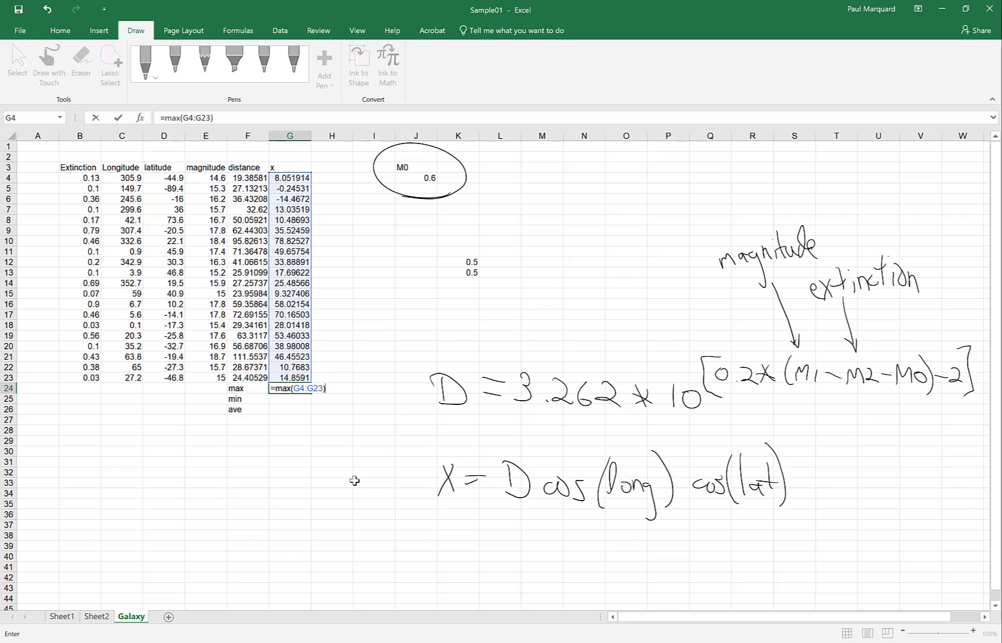
pyautogui.press('Return')
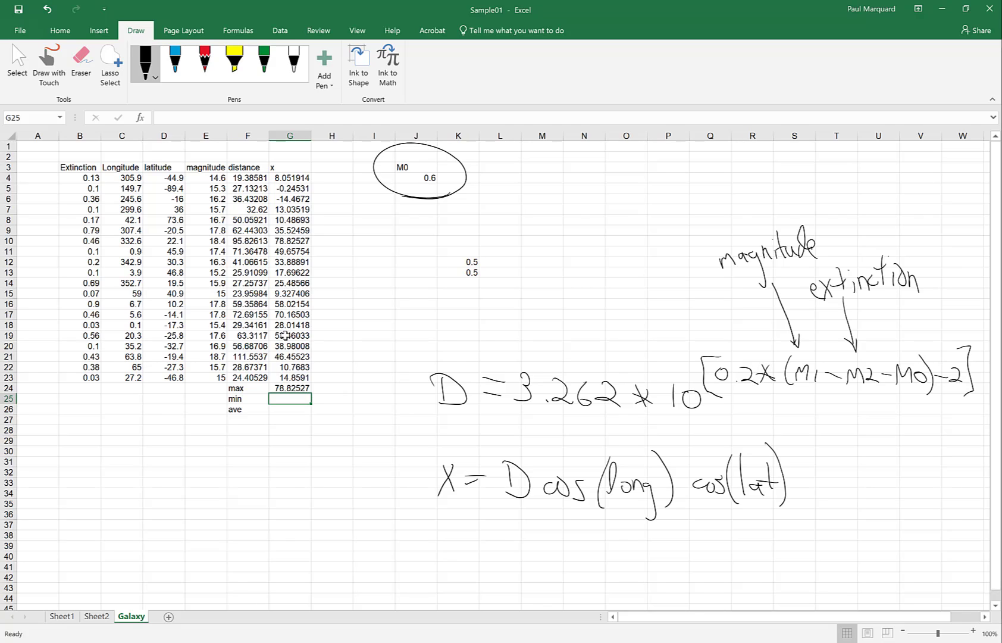
pyautogui.click(288, 243)
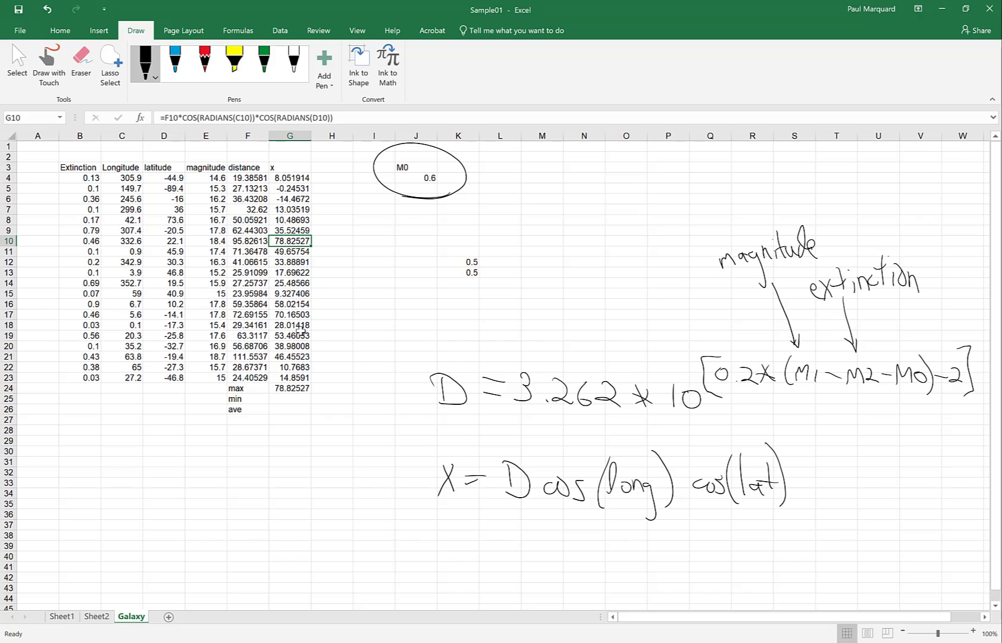
# Step: Enter =MIN(G4:G23) in G25, showing the smallest x, -14.4672
pyautogui.click(285, 398)
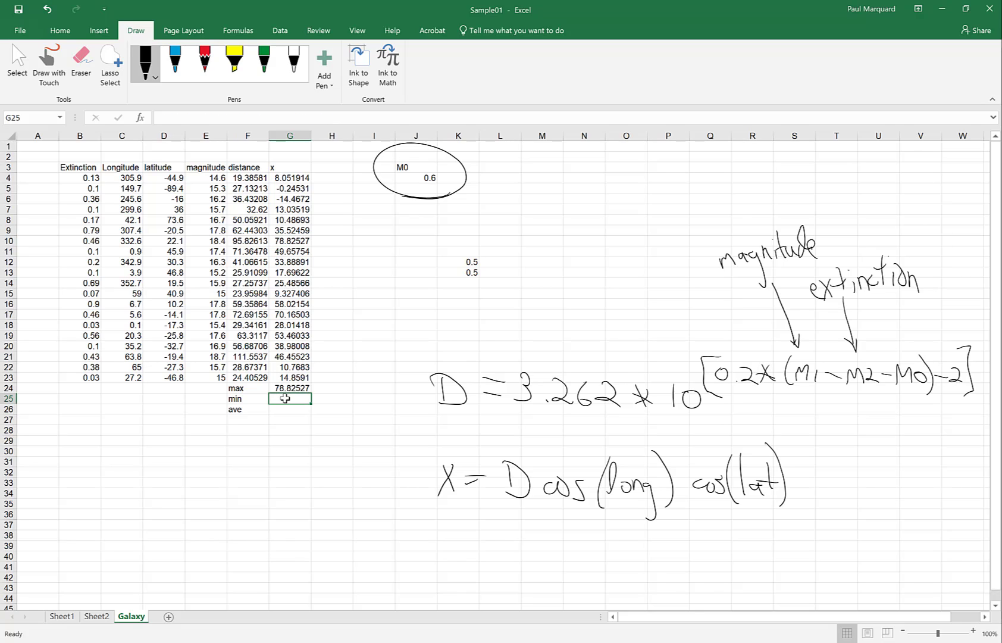
pyautogui.write('=min')
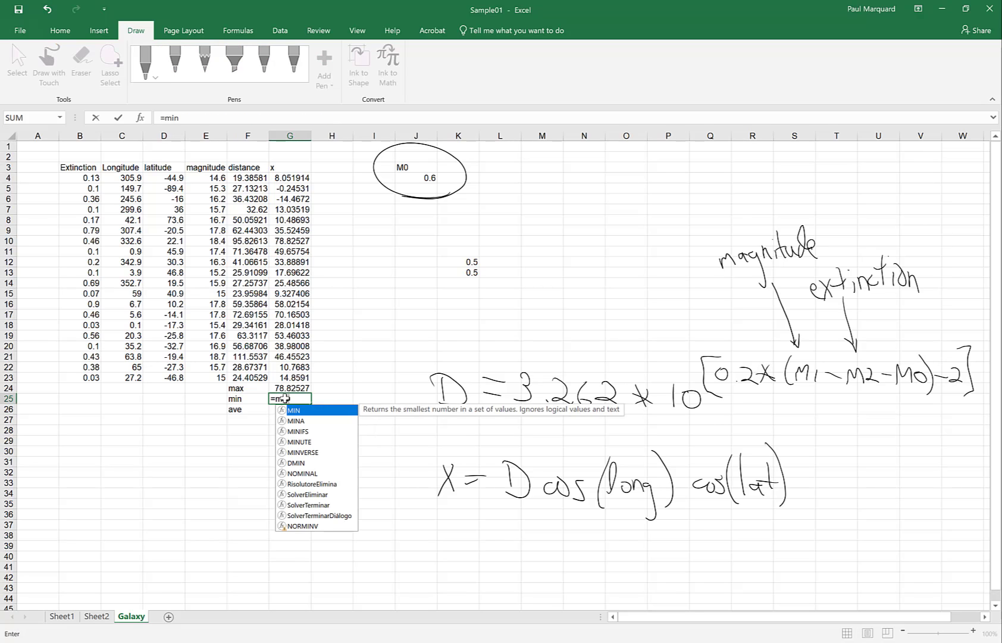
pyautogui.write('(')
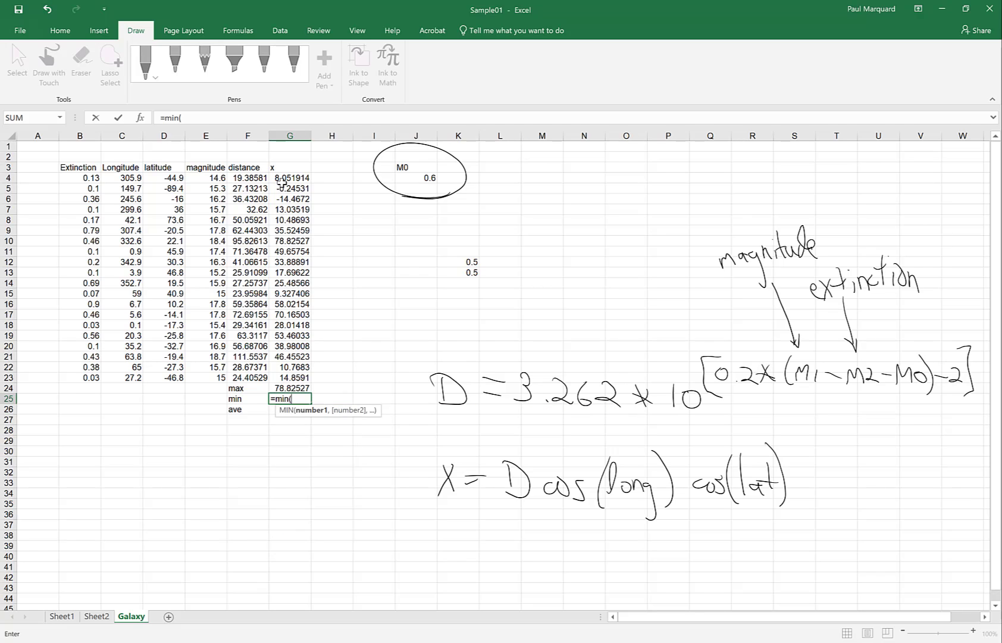
pyautogui.moveTo(282, 179); pyautogui.dragTo(296, 378)
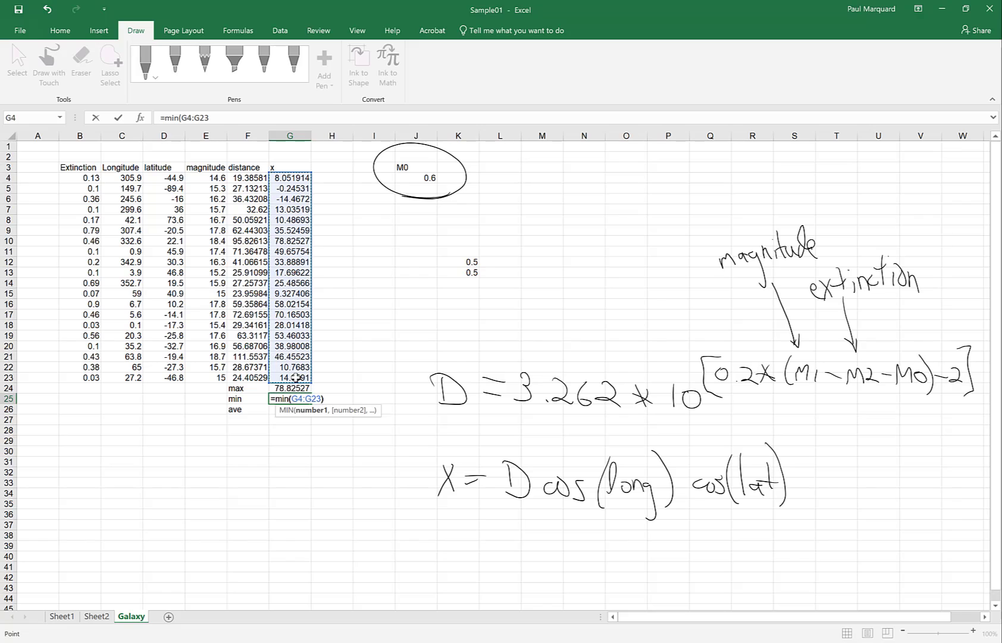
pyautogui.write(')')
pyautogui.press('Return')
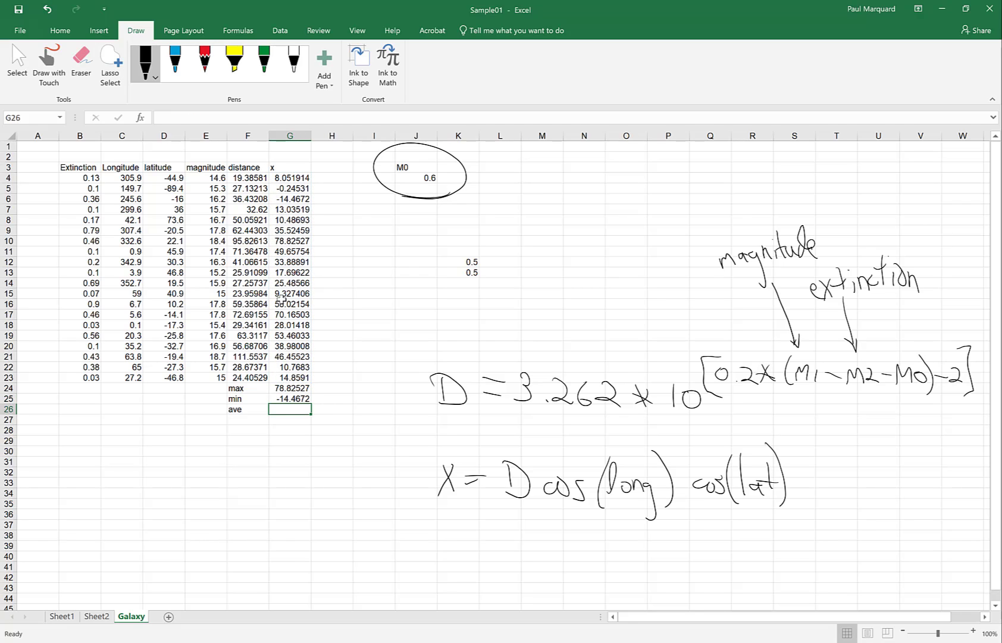
pyautogui.click(286, 202)
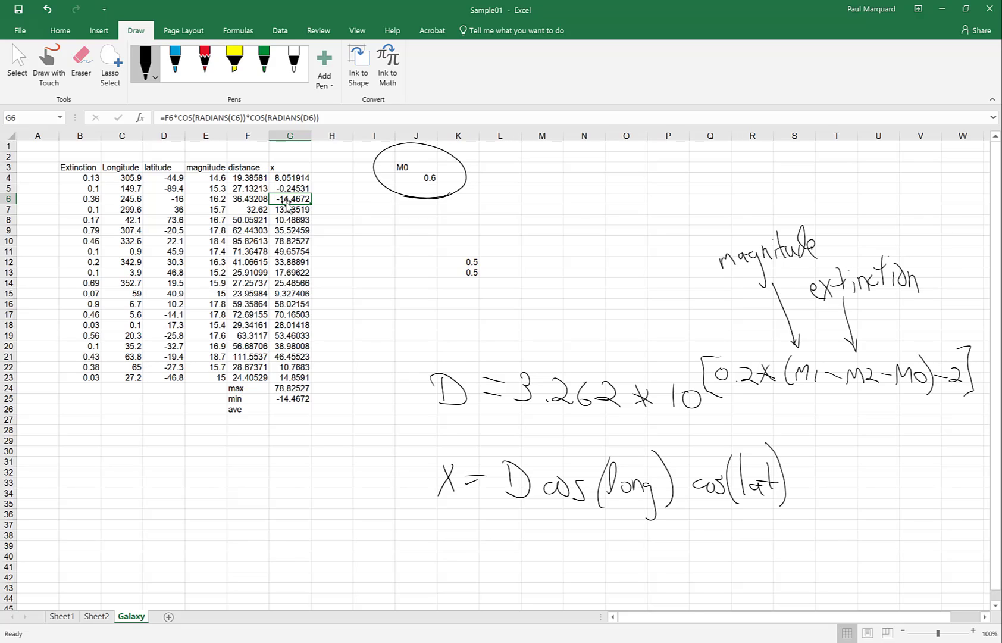
pyautogui.click(287, 408)
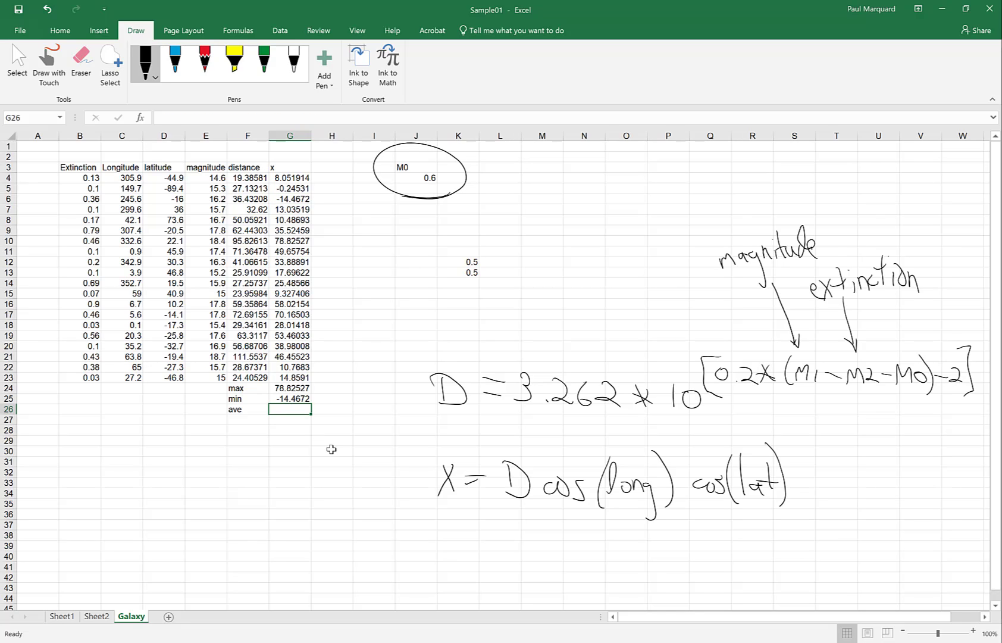
# Step: Search Excel Help for 'average' and open the AVERAGE function article
pyautogui.click(392, 31)
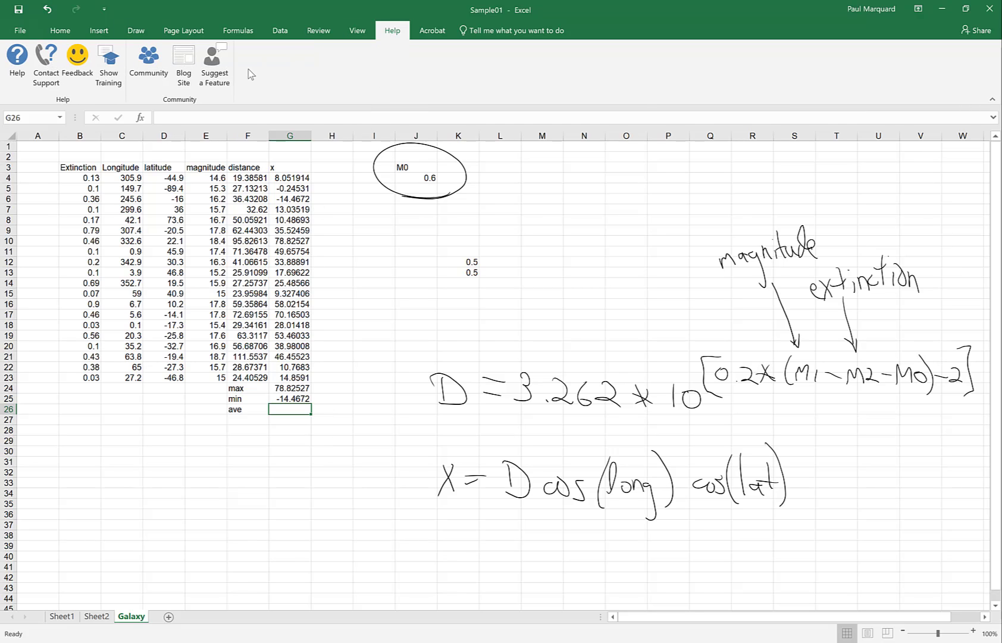
pyautogui.click(28, 64)
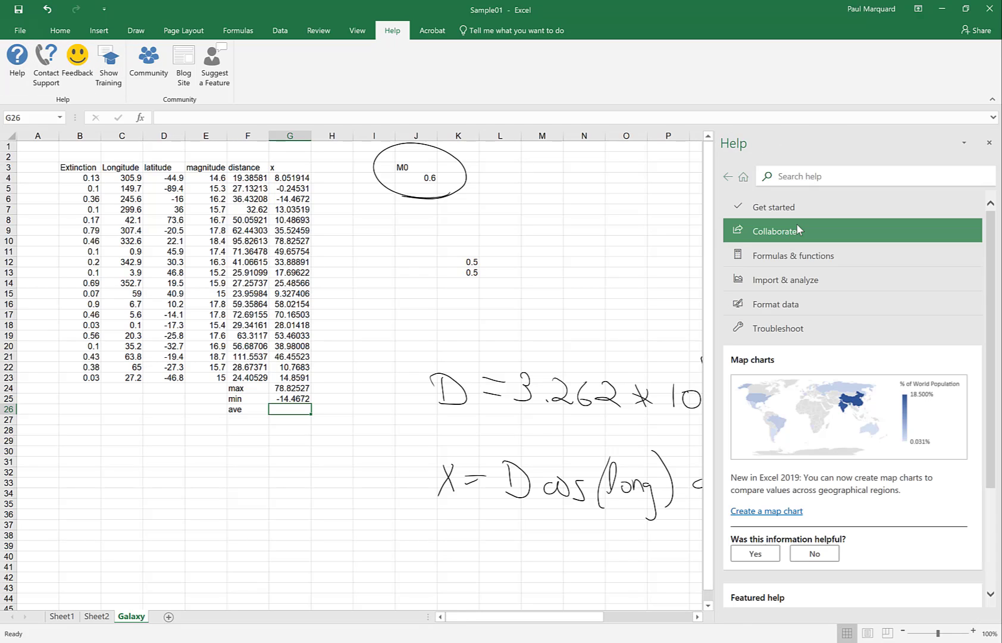
pyautogui.click(793, 177)
pyautogui.write('a')
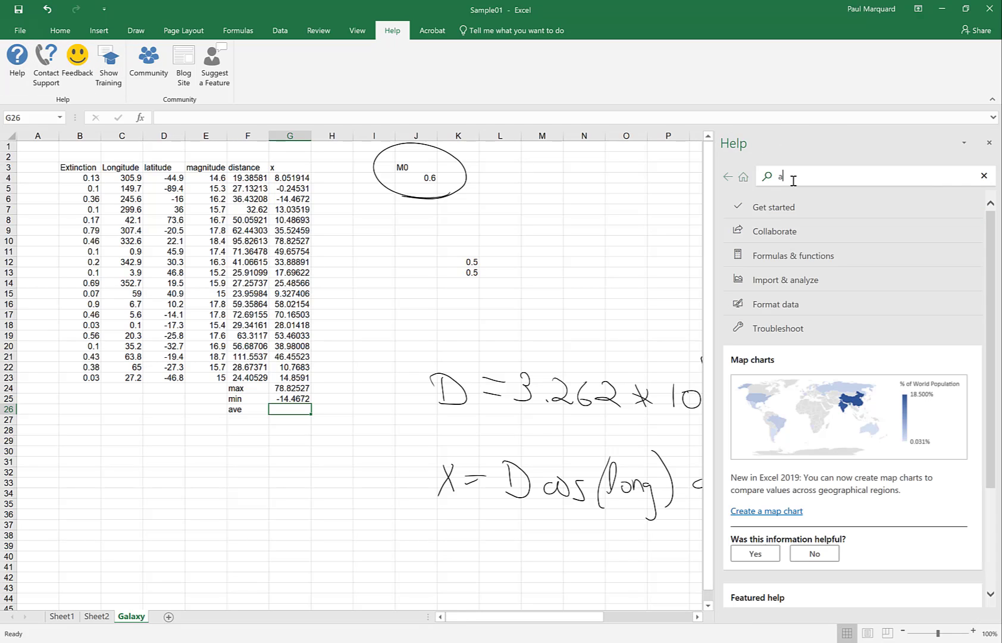
pyautogui.write('verage')
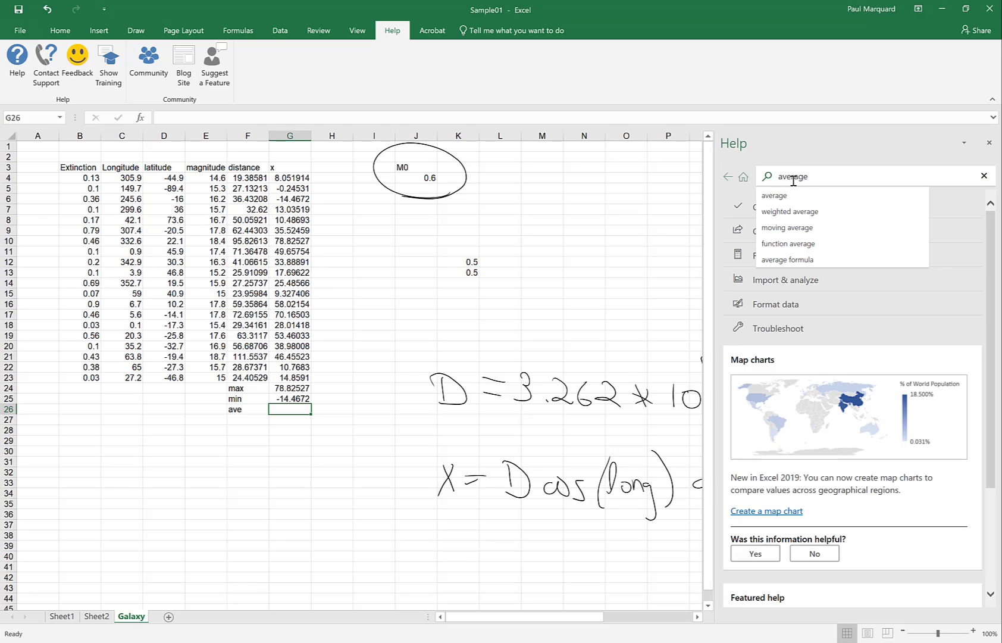
pyautogui.press('Return')
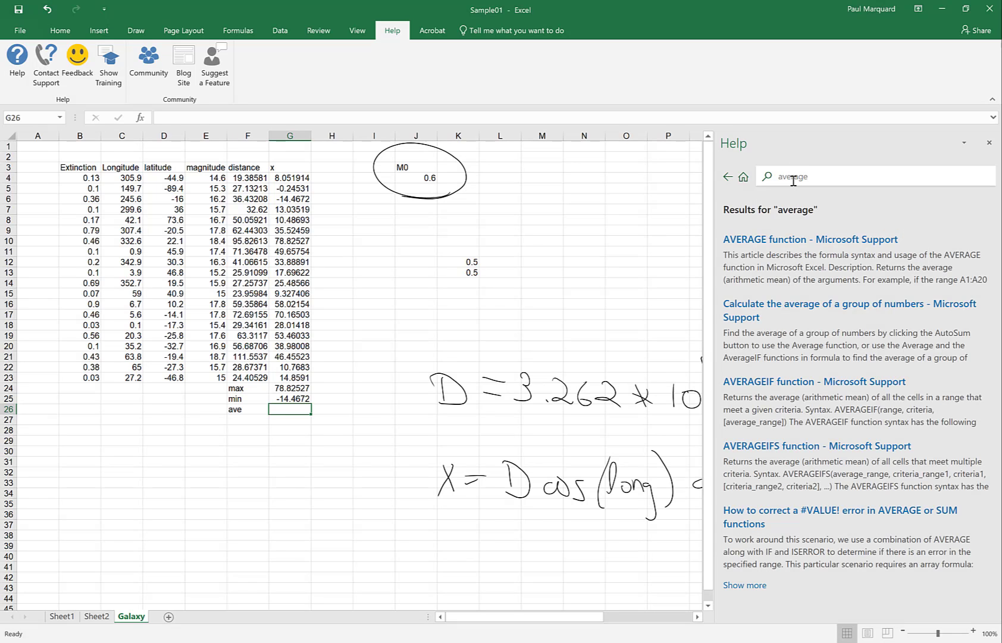
pyautogui.click(782, 242)
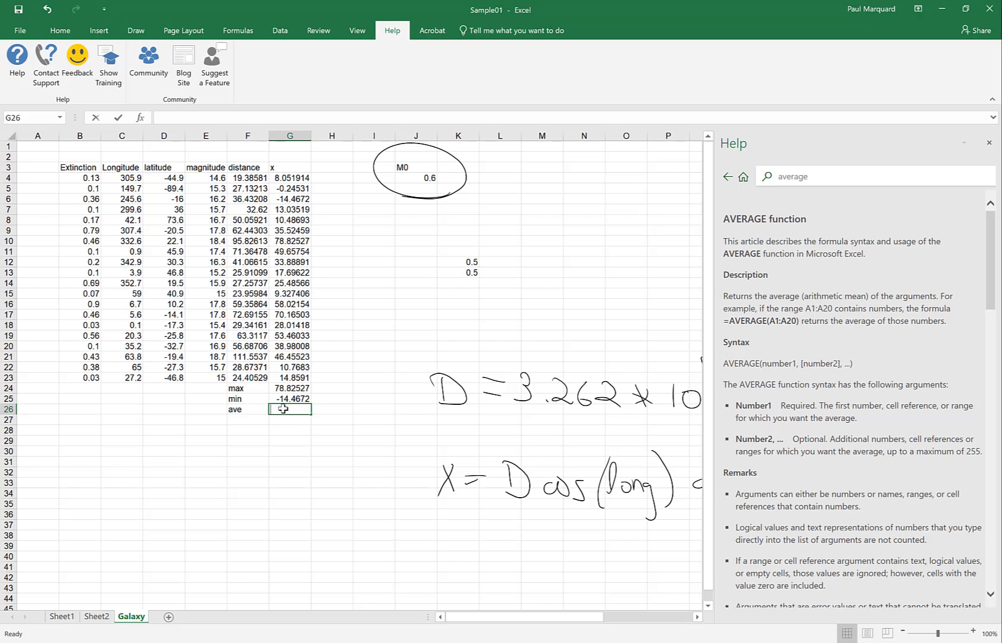
# Step: Enter =AVERAGE(G4:G23) in G26, showing 29.39954
pyautogui.write('=average')
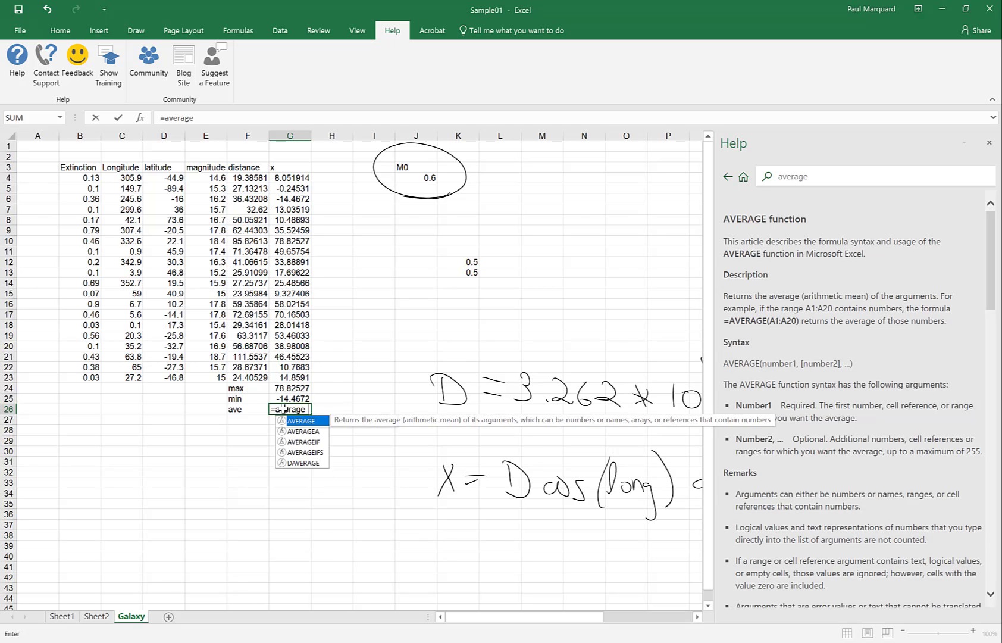
pyautogui.write('(')
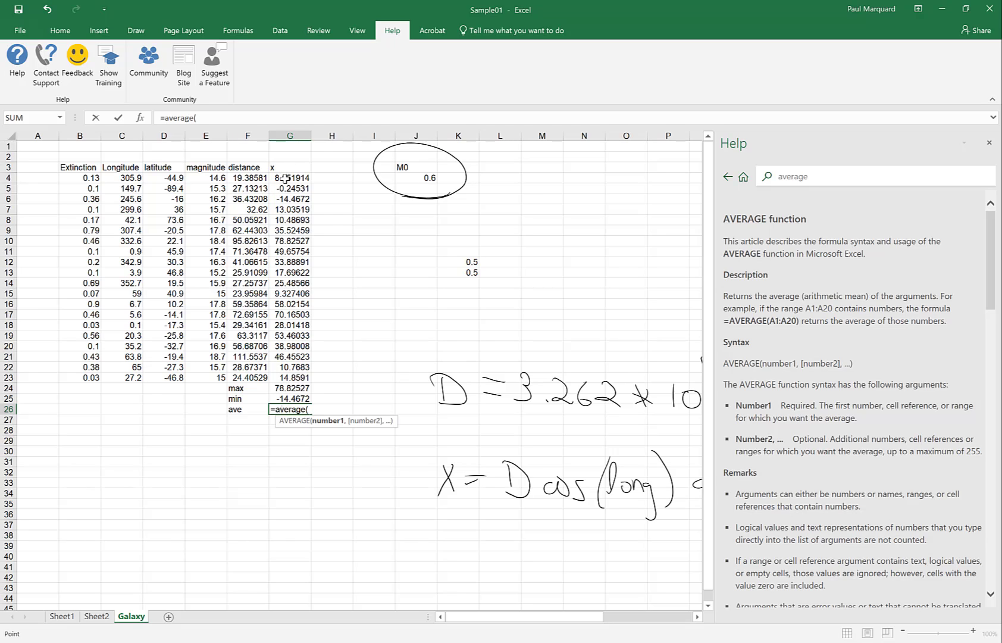
pyautogui.moveTo(286, 178); pyautogui.dragTo(299, 376)
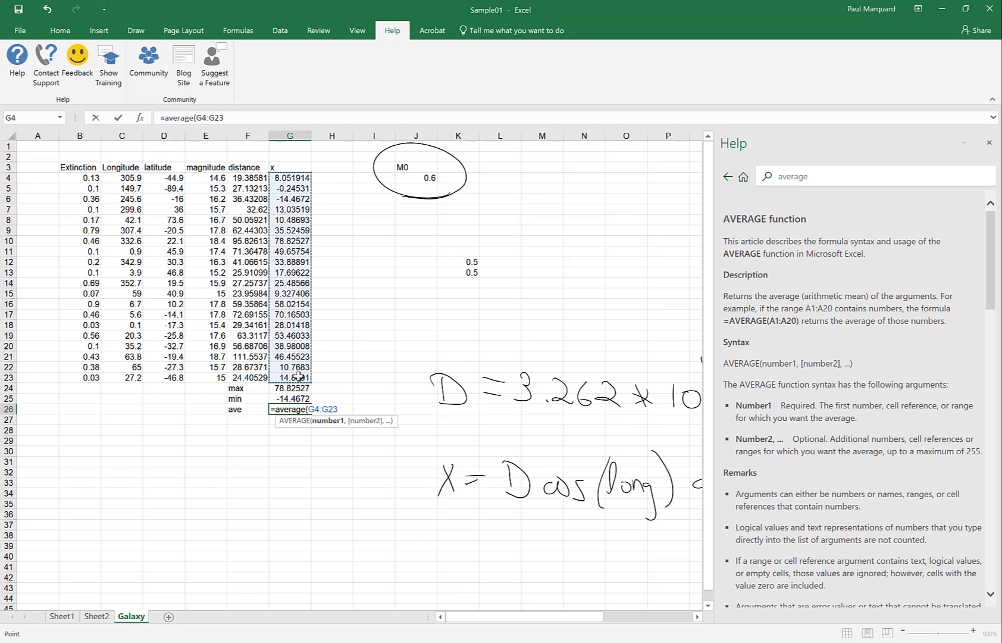
pyautogui.write(')')
pyautogui.press('Return')
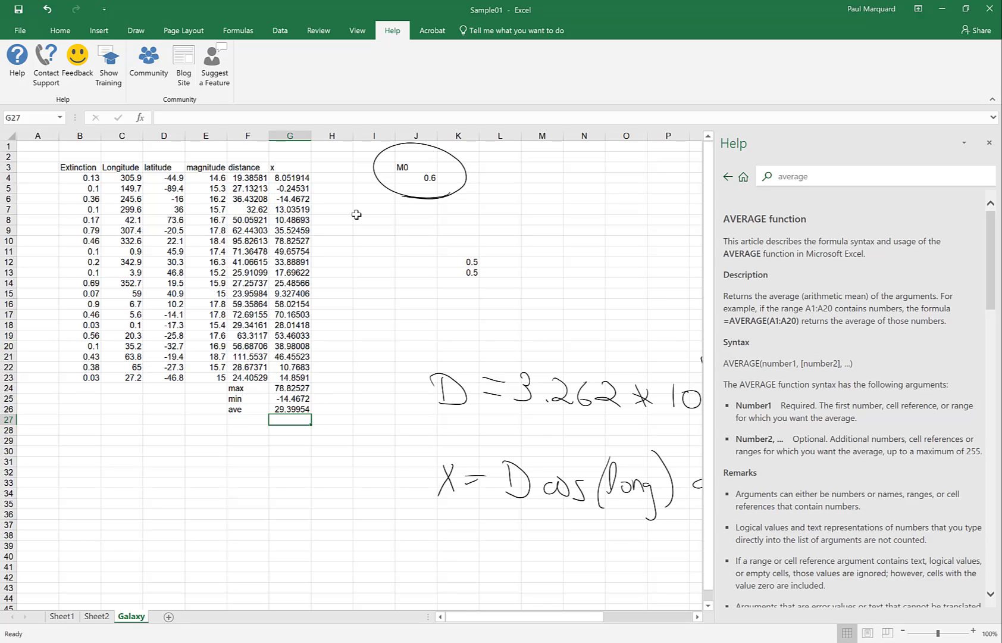
# Step: Try M0 = 0.2 in J4, then settle on 0.5, giving x max 82.54019, min -15.1491, average 30.7851
pyautogui.click(412, 178)
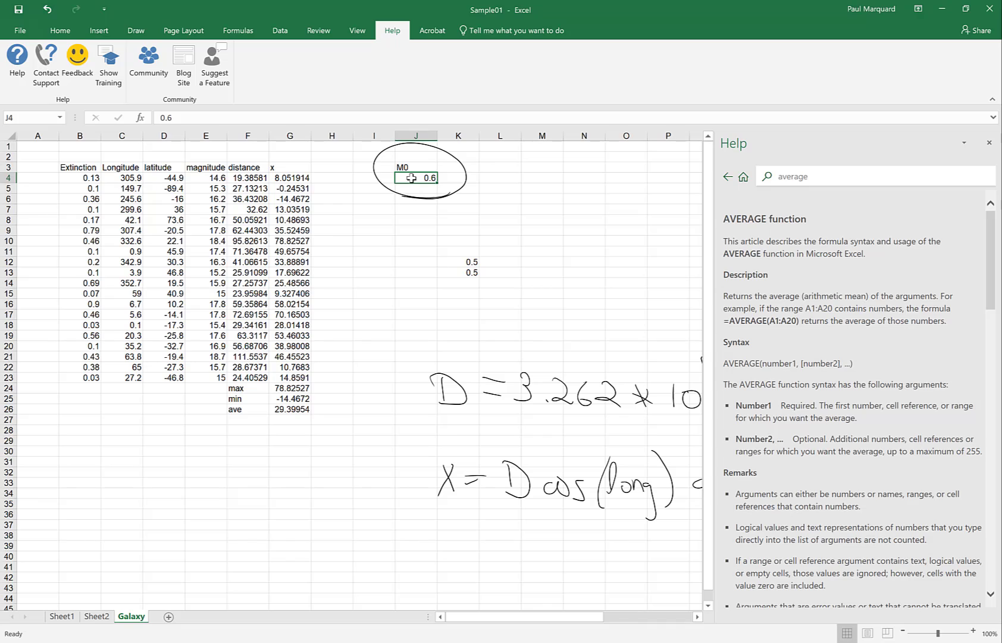
pyautogui.write('0')
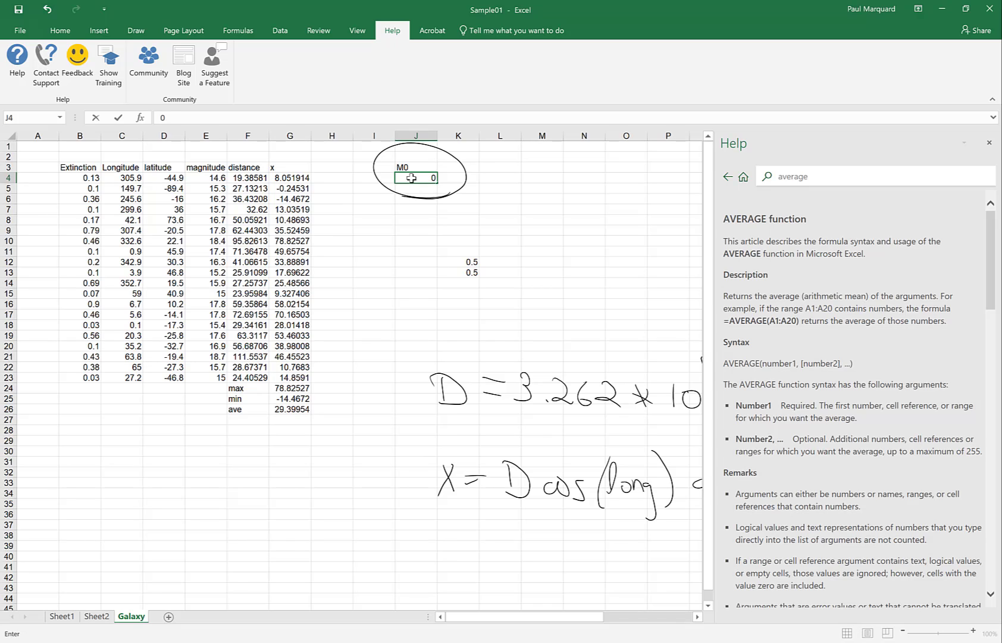
pyautogui.write('.2')
pyautogui.press('Return')
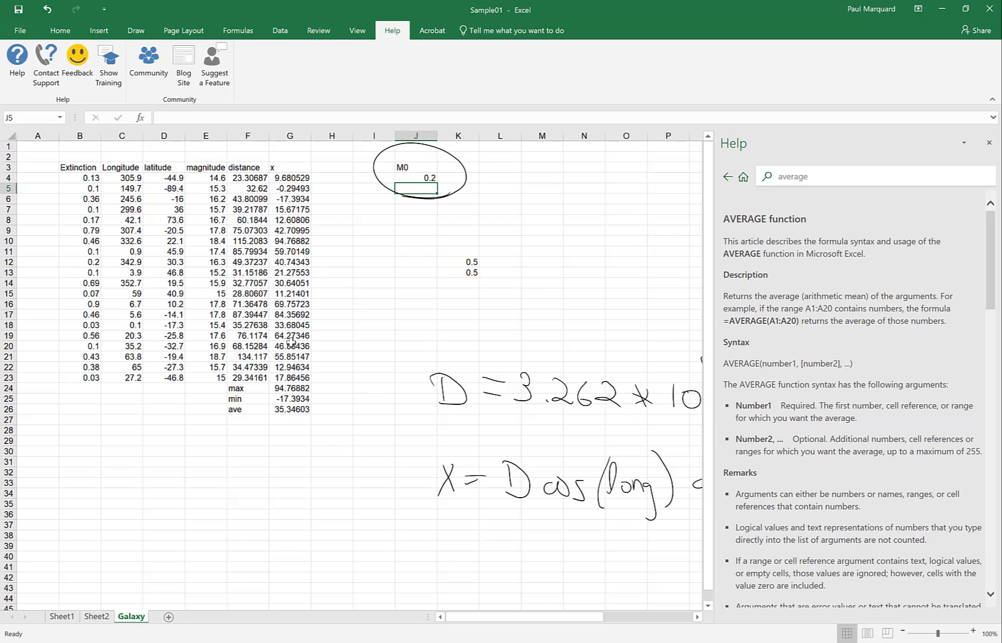
pyautogui.click(411, 177)
pyautogui.write('0')
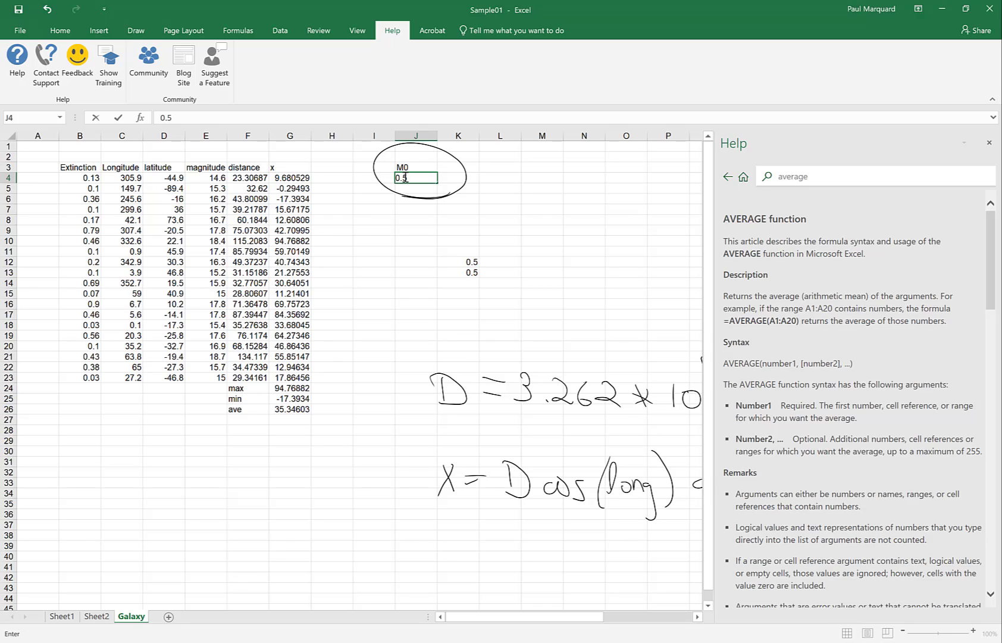
pyautogui.press('Return')
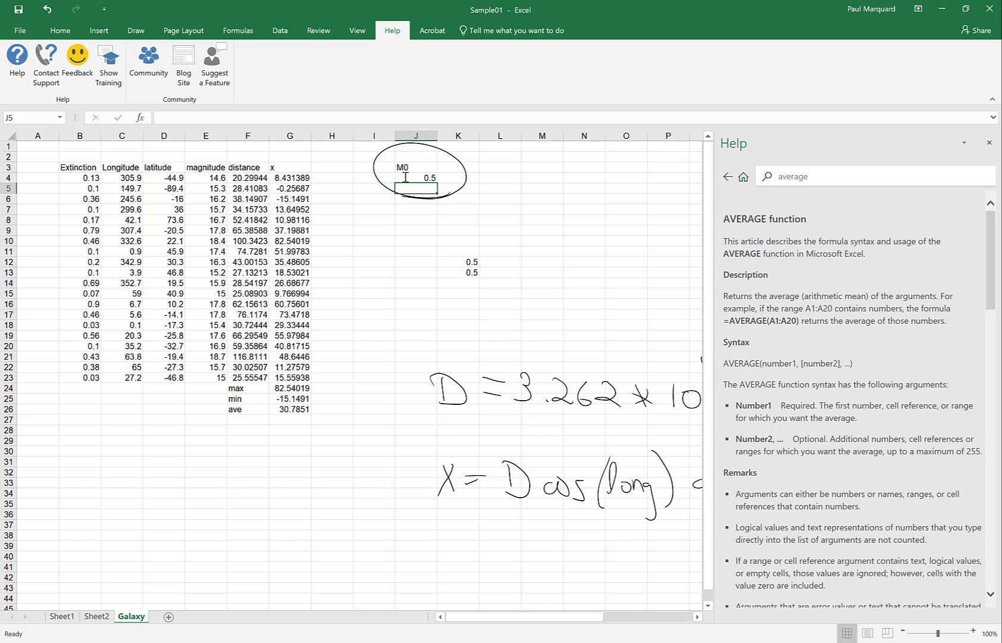
pyautogui.click(408, 178)
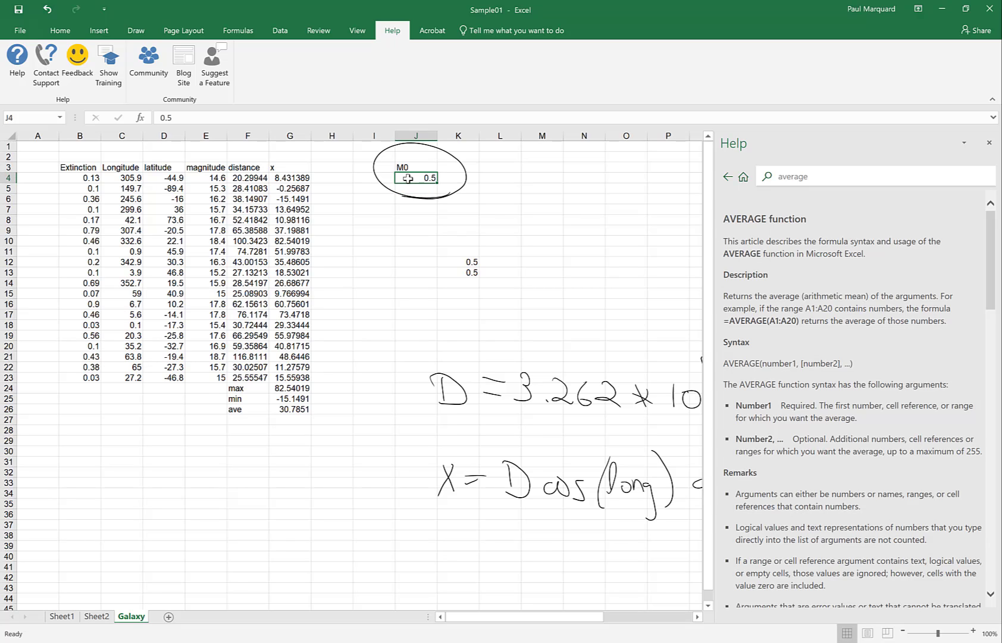